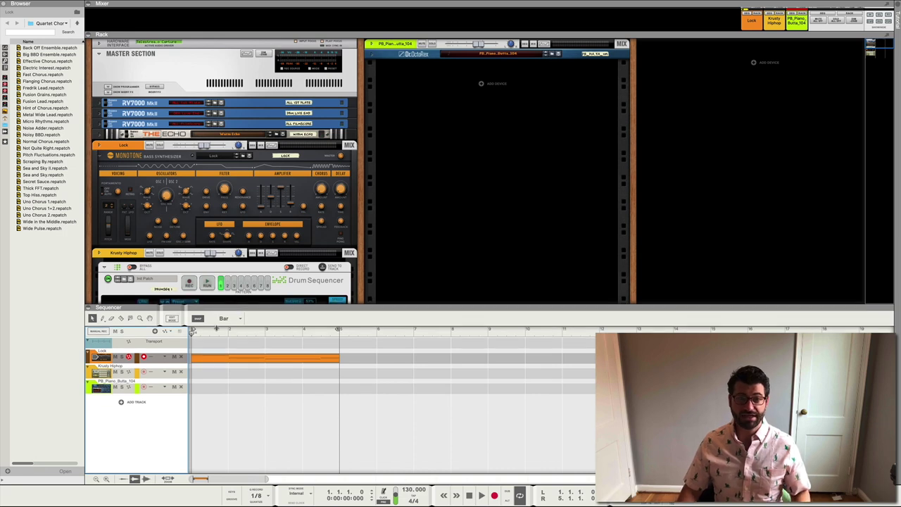
- Enlarge the rack area by shrinking the sequencer, and play a short part of the loop
drag(215, 306, 215, 347)
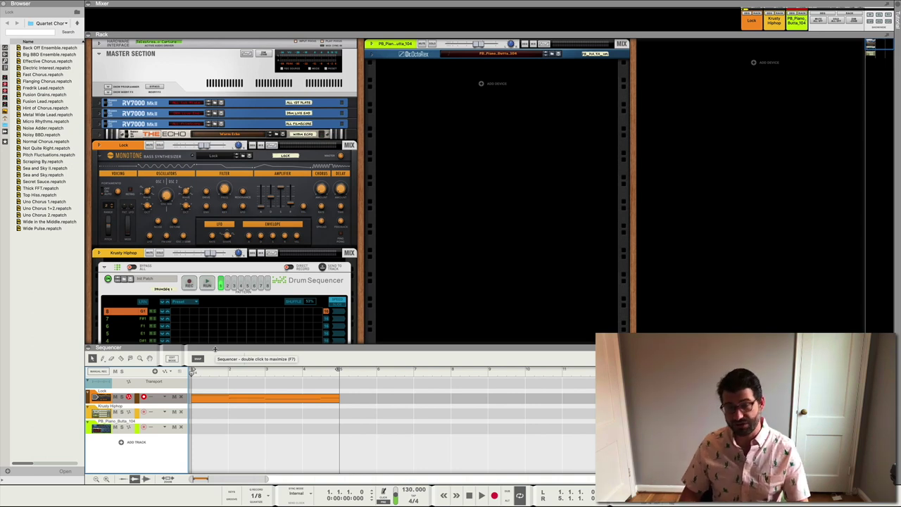
key(space)
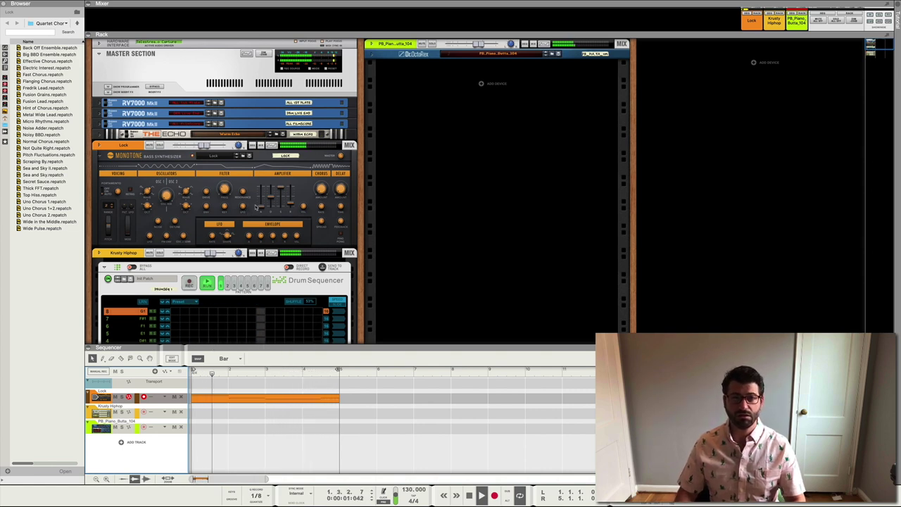
key(space)
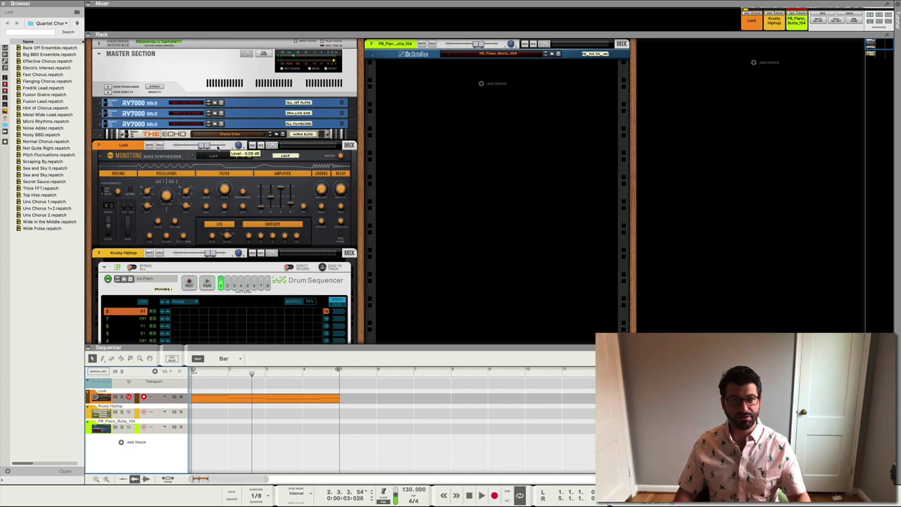
- Solo the Lock bass channel and play the loop with its spectrum shown in the Spectrum EQ window
click(275, 145)
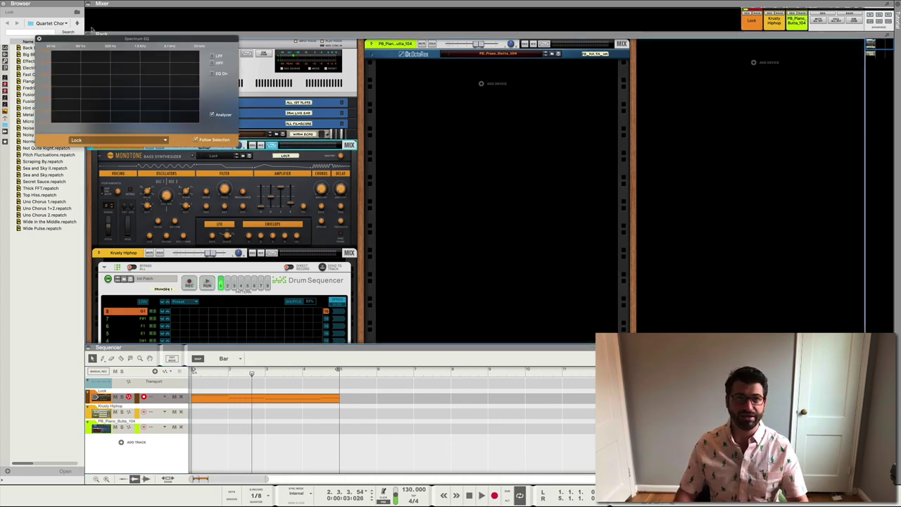
drag(84, 38, 651, 141)
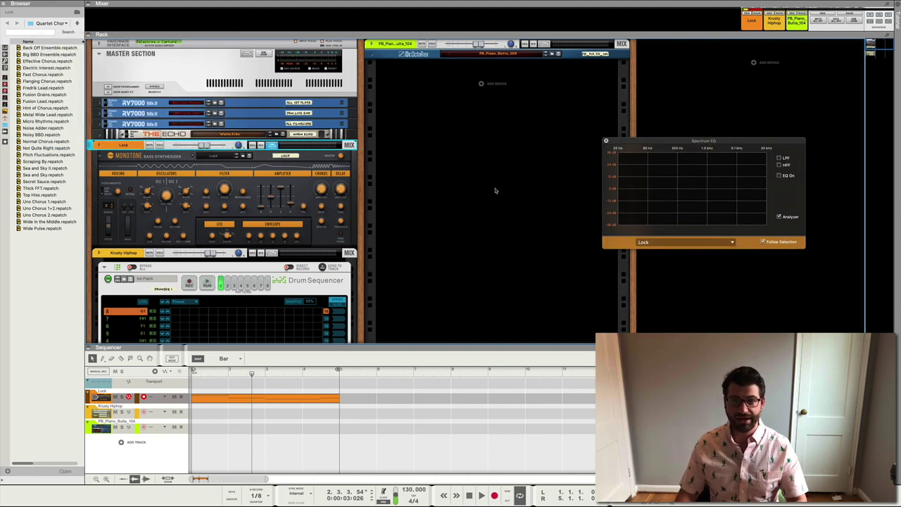
scroll(419, 210, down, 1)
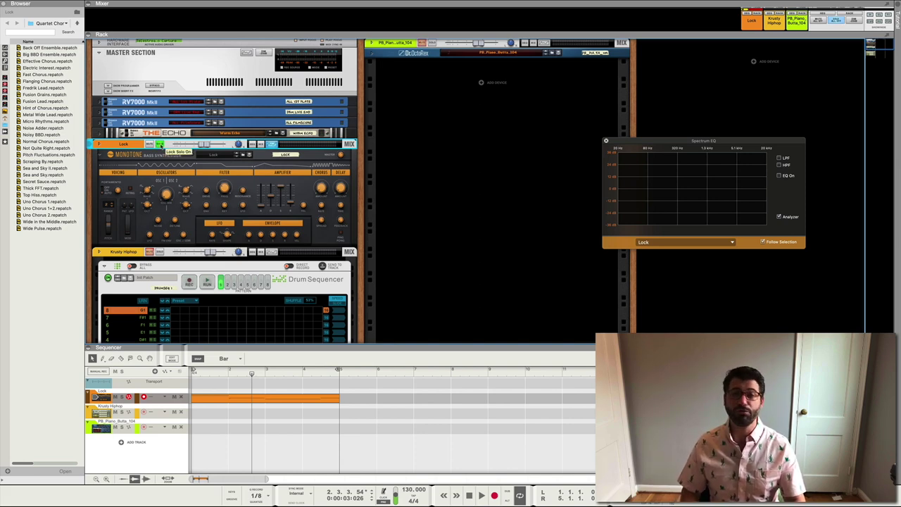
click(195, 185)
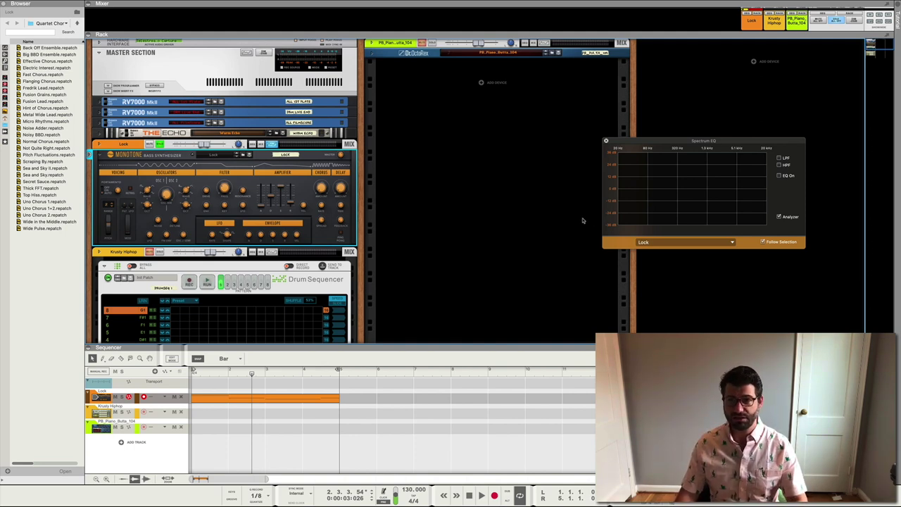
key(space)
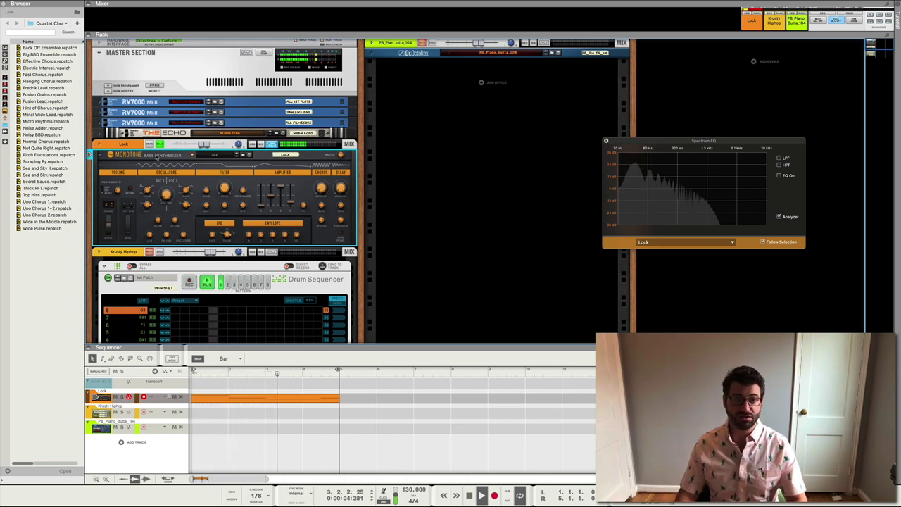
- Solo the Krusty Hiphop channel and its Drum Sequencer's C1 lane, with the channel's spectrum shown in the Spectrum EQ
click(272, 252)
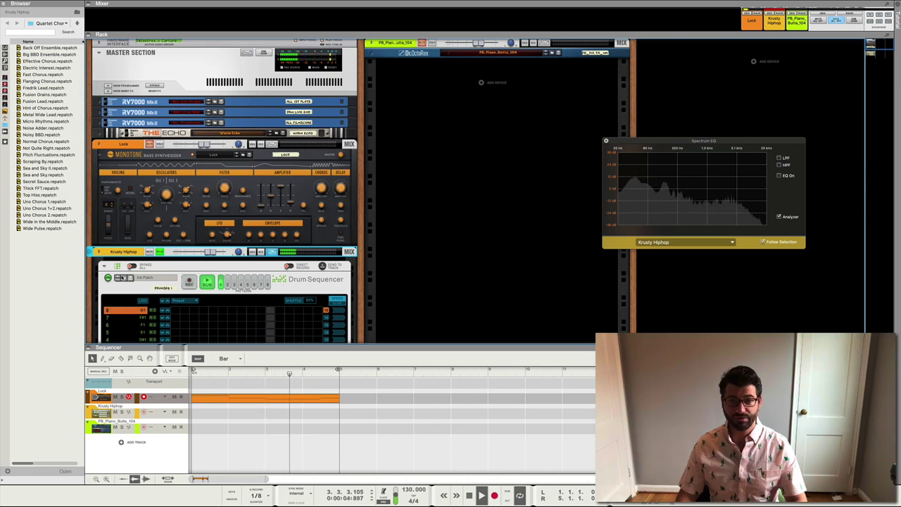
scroll(158, 313, down, 5)
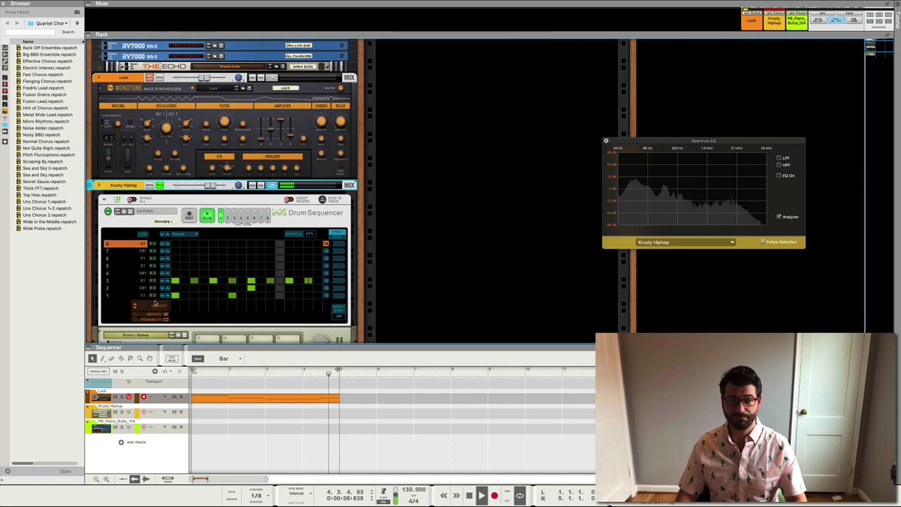
click(155, 298)
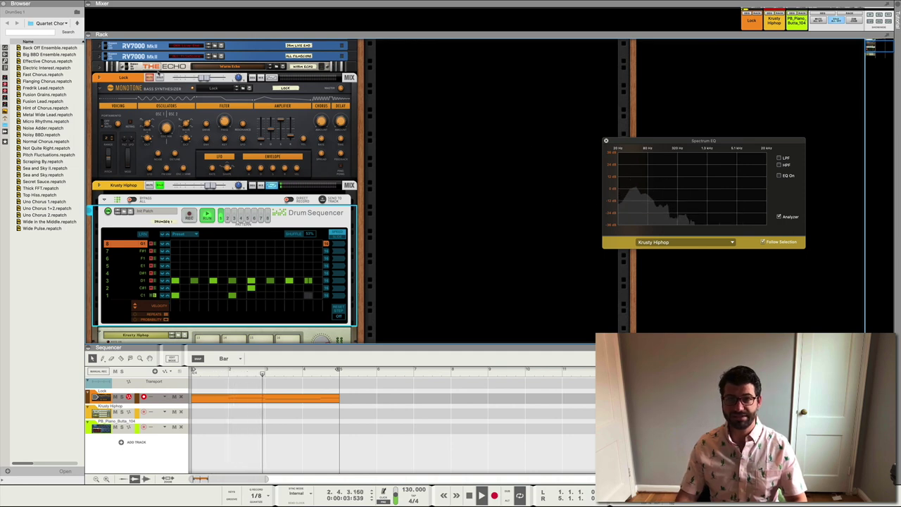
- Solo the Lock channel together with the kick and show the bass in the Spectrum EQ for comparison
click(266, 79)
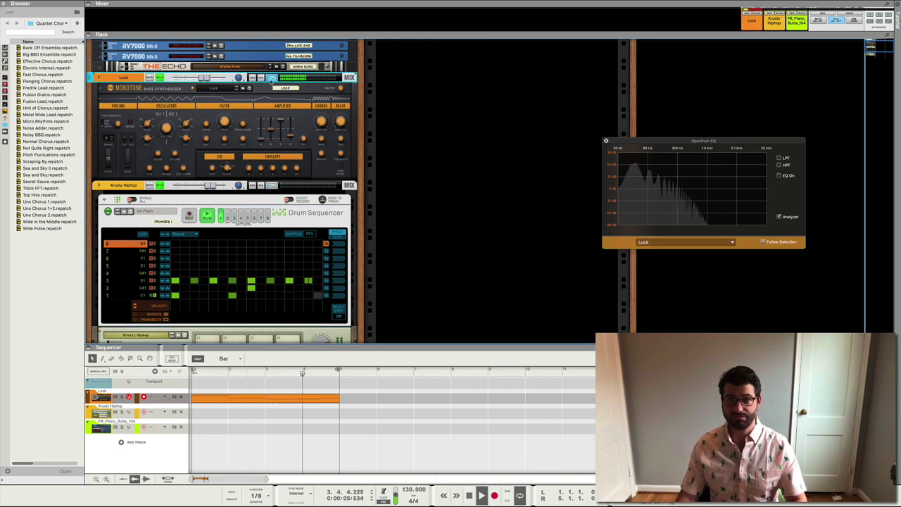
scroll(273, 187, down, 1)
scroll(273, 186, down, 1)
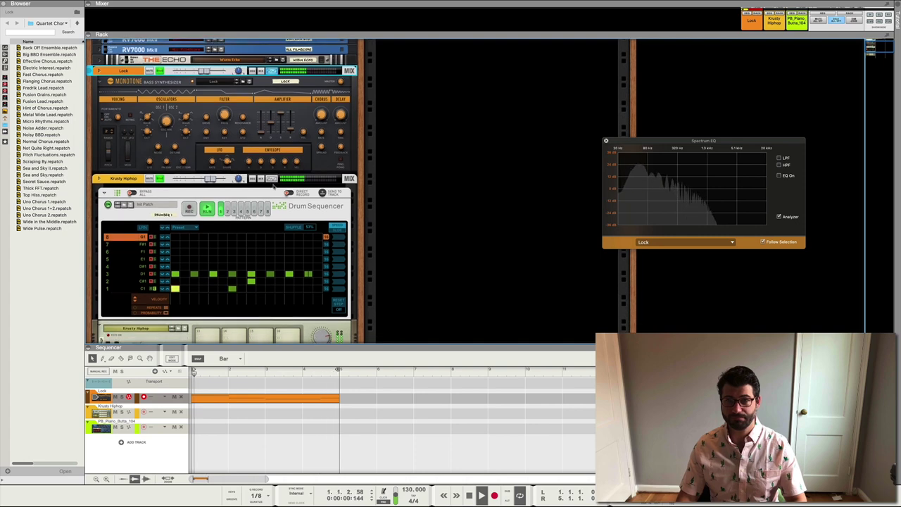
- Switch the Spectrum EQ to the Krusty Hiphop channel and examine the kick's spectrum during playback
click(274, 185)
drag(272, 184, 273, 77)
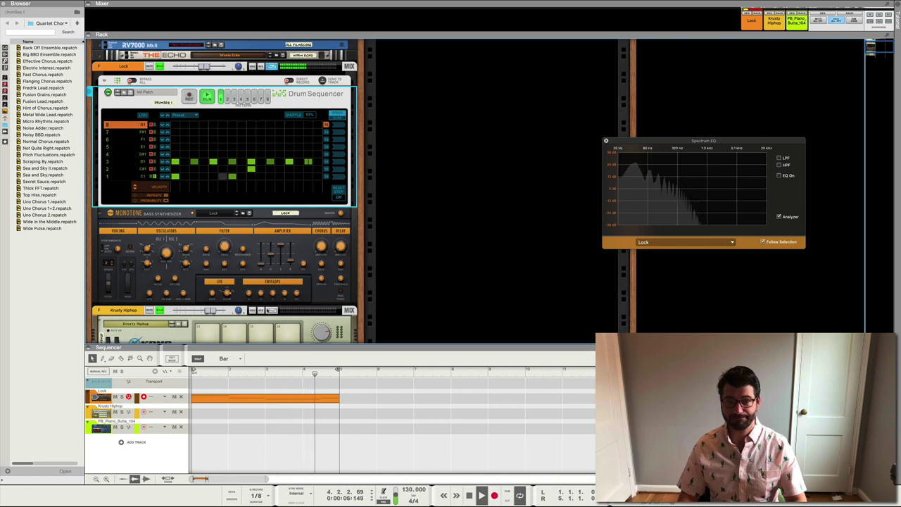
click(272, 310)
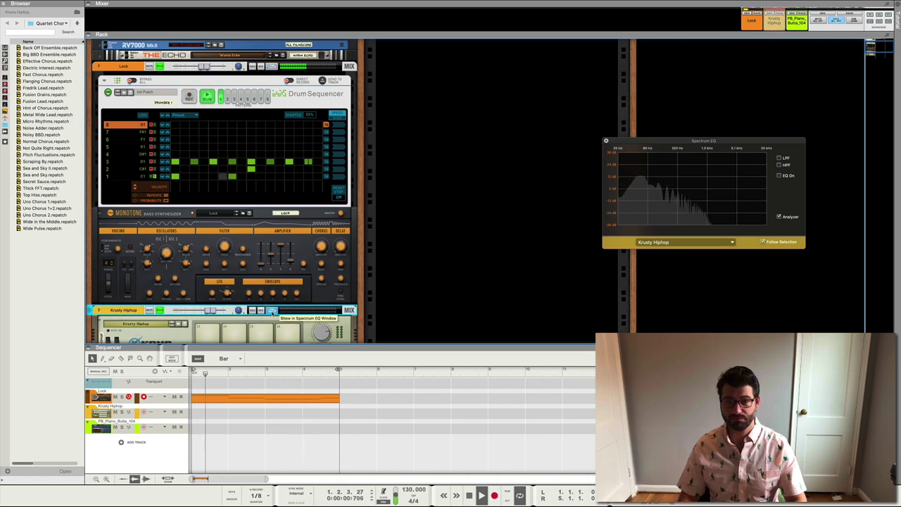
scroll(260, 307, down, 3)
scroll(243, 298, down, 3)
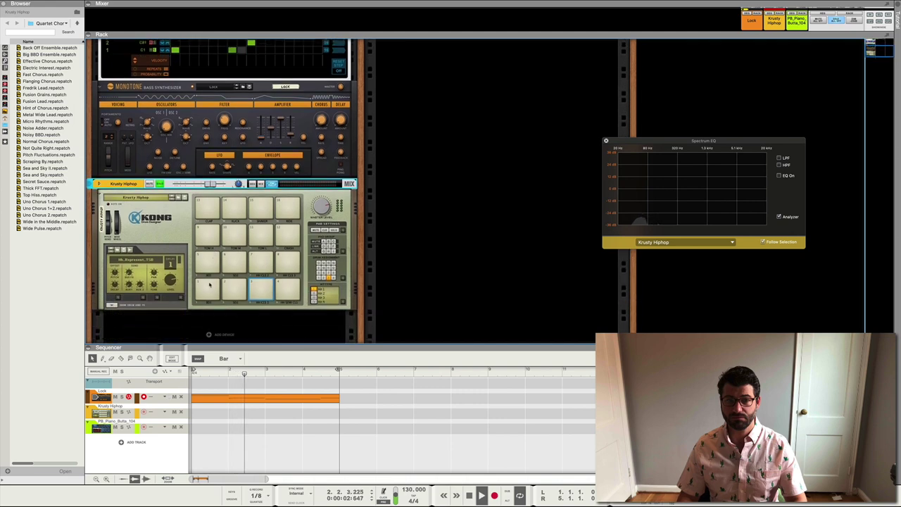
scroll(174, 247, up, 8)
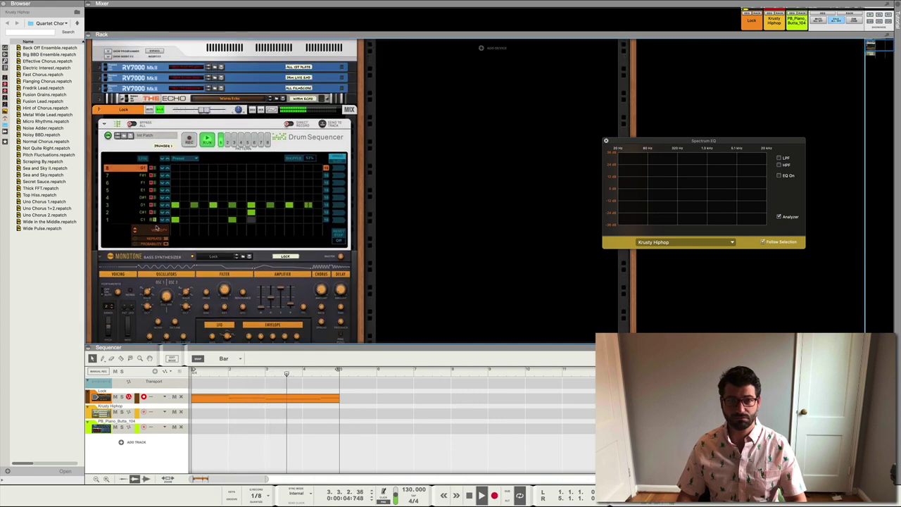
- Unsolo the Lock channel and the C1 drum lane, and check the device order in the rack
click(160, 112)
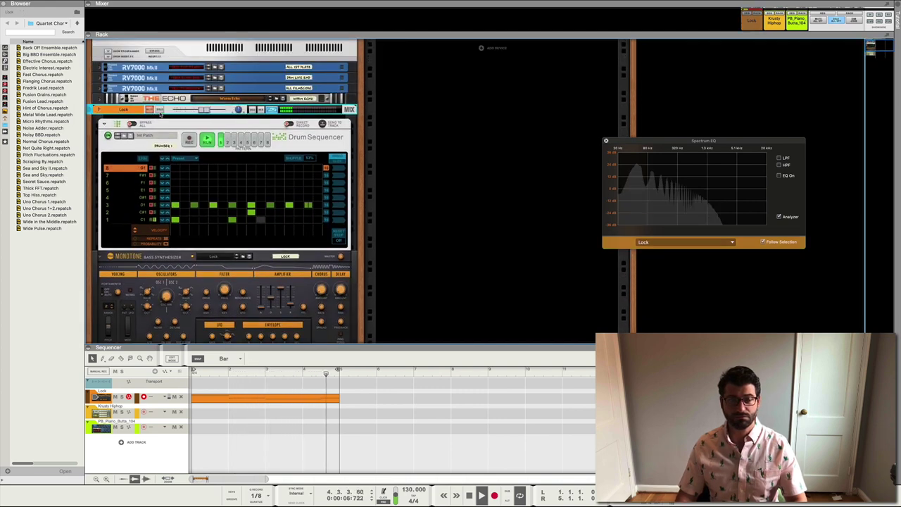
click(153, 220)
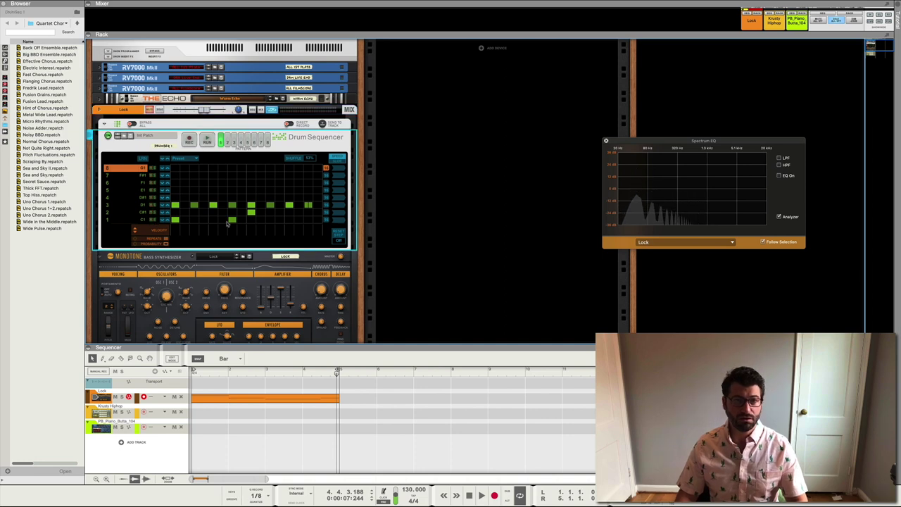
scroll(261, 199, down, 3)
scroll(261, 199, down, 10)
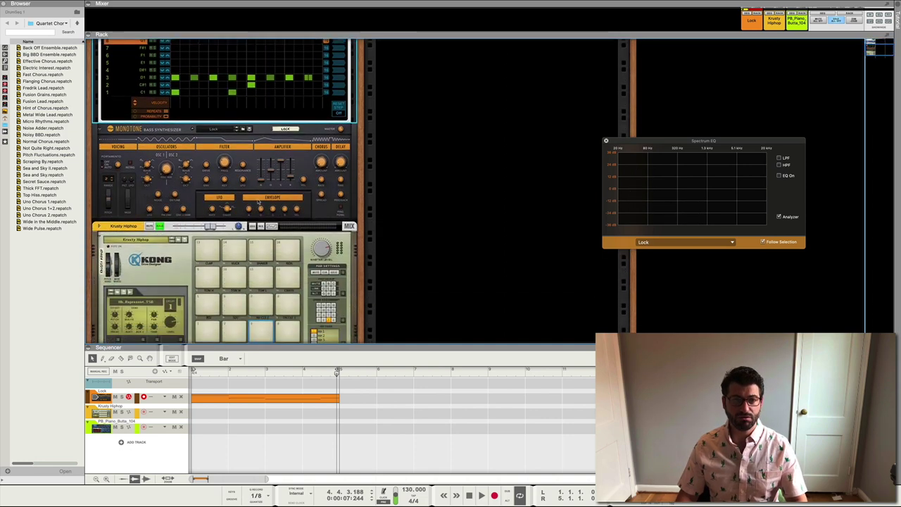
scroll(255, 200, up, 15)
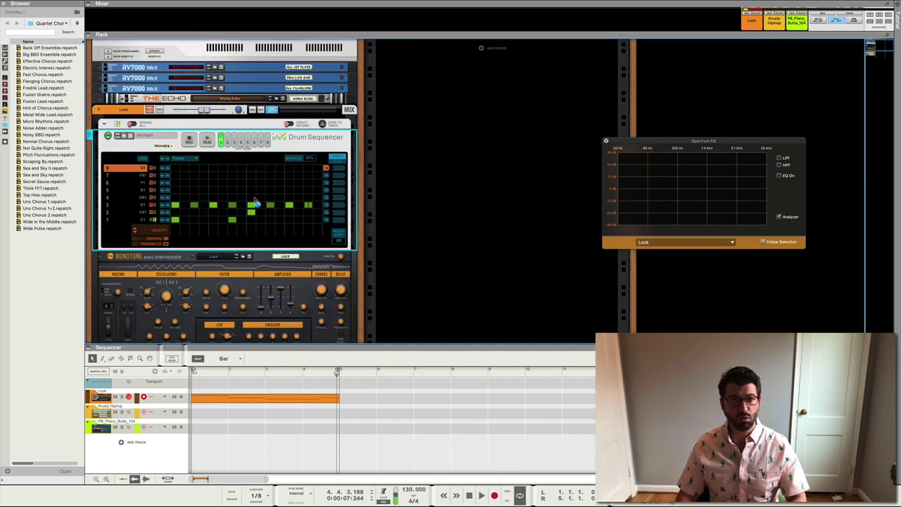
- Undo the accidental move of the Drum Sequencer in the rack and close the Spectrum EQ window
key(super+z)
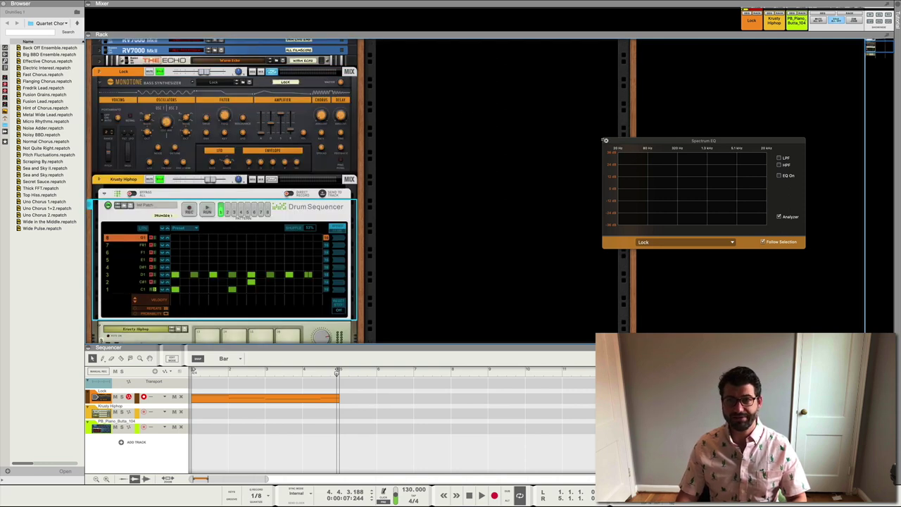
click(607, 142)
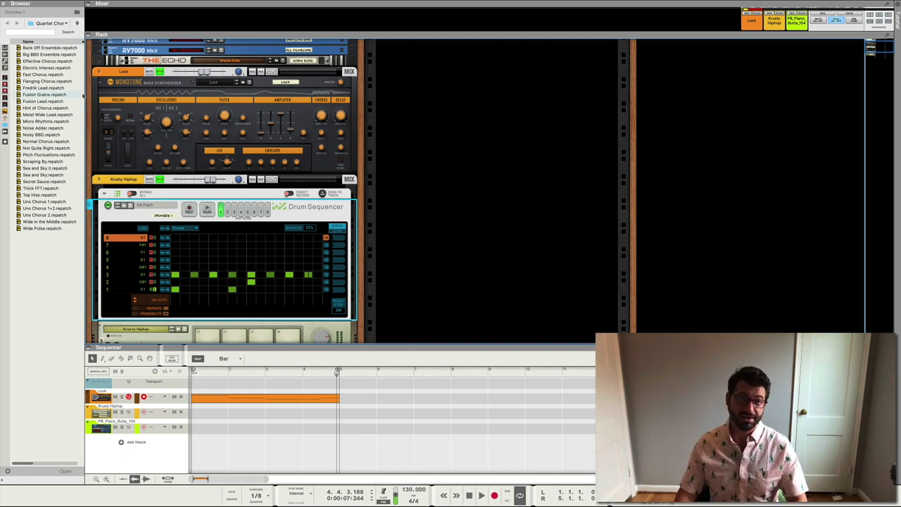
- Set oscillator 1's octave on the Monotone bass synthesizer to -1 and listen to it in the loop
click(147, 133)
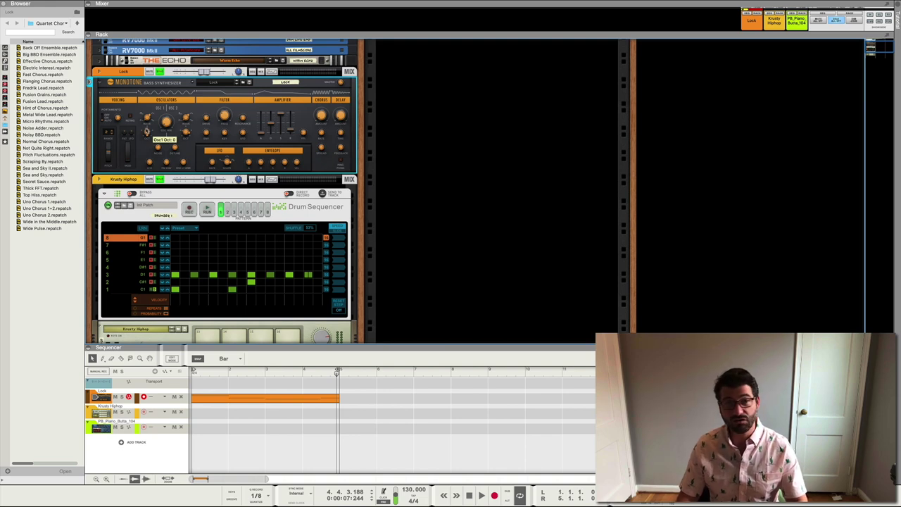
key(space)
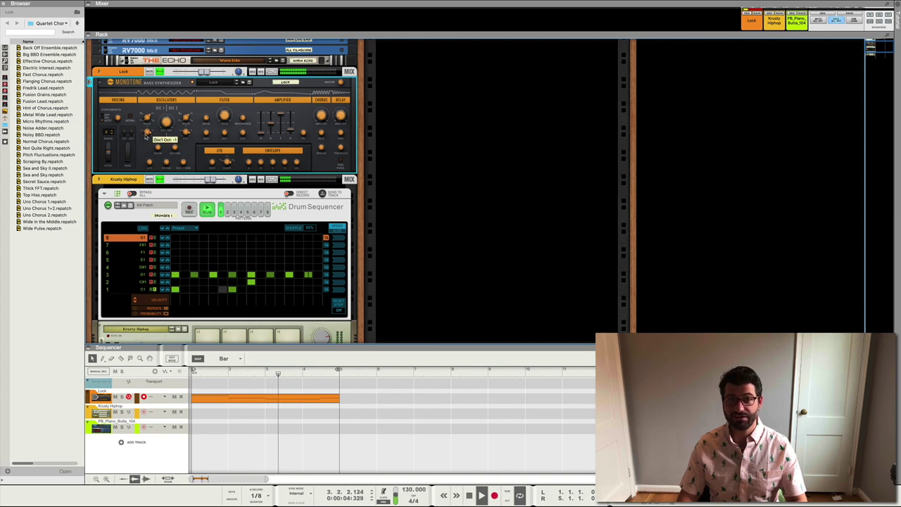
key(space)
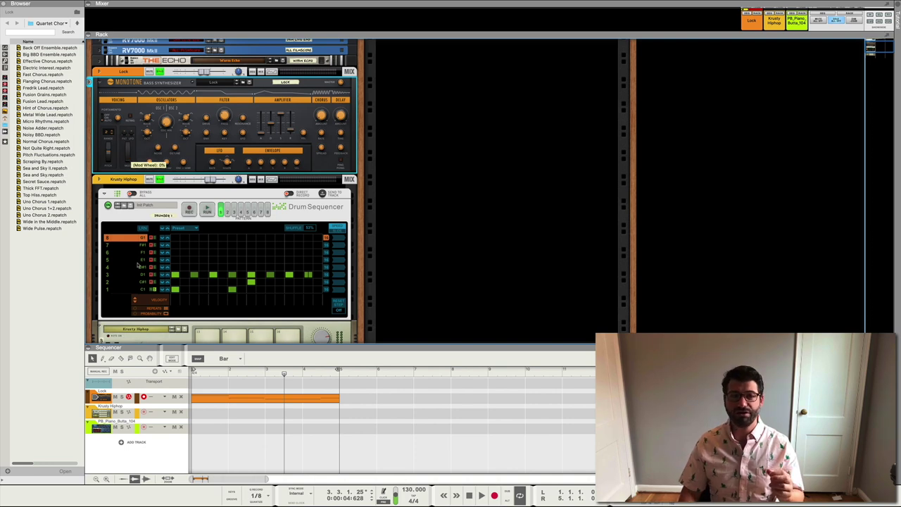
- Unsolo the Drum Sequencer's C1 lane and add an MClass Compressor to the Lock channel's insert effects
click(153, 292)
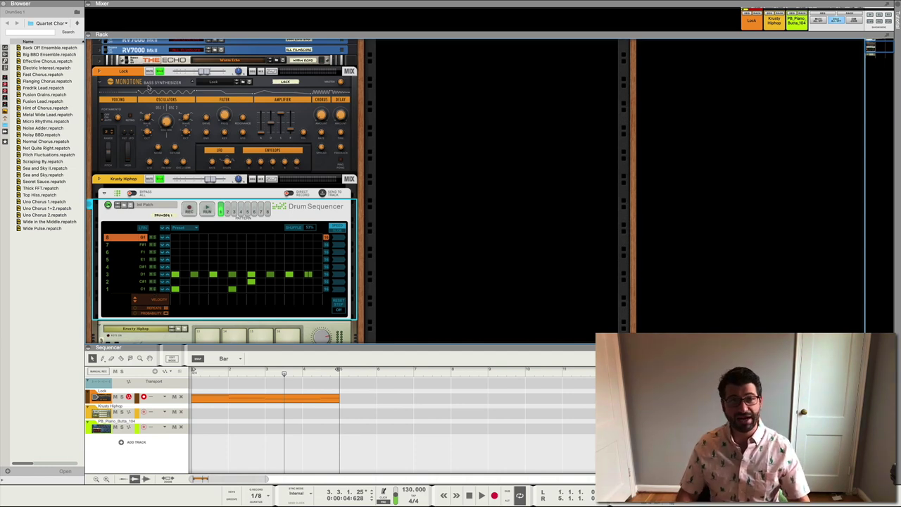
click(116, 79)
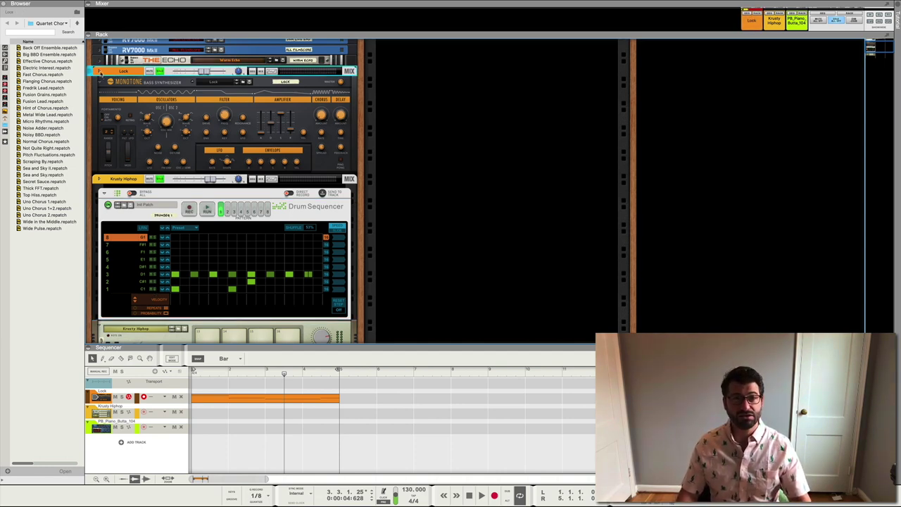
click(100, 71)
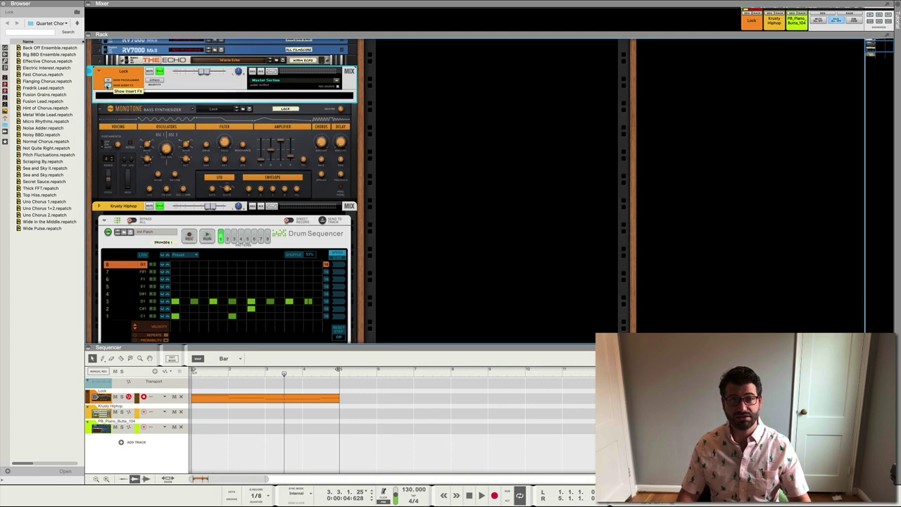
right_click(147, 97)
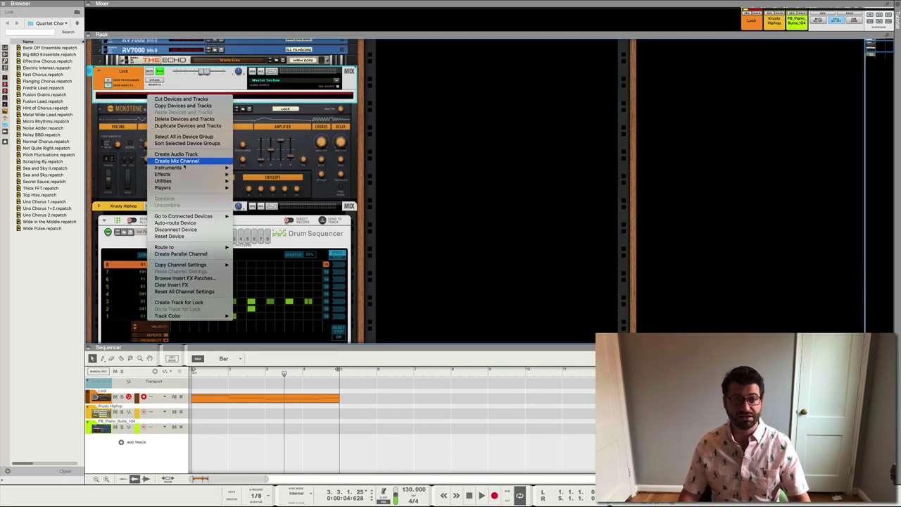
mouse_move(185, 175)
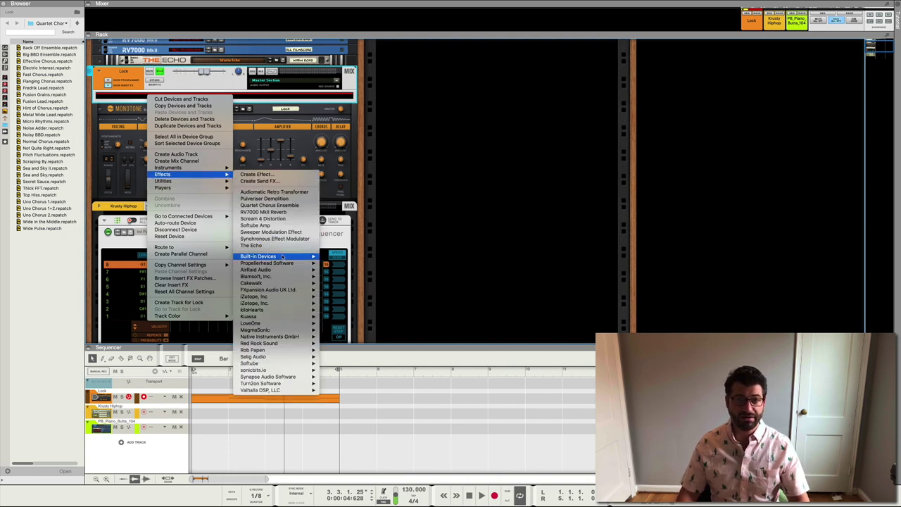
mouse_move(282, 256)
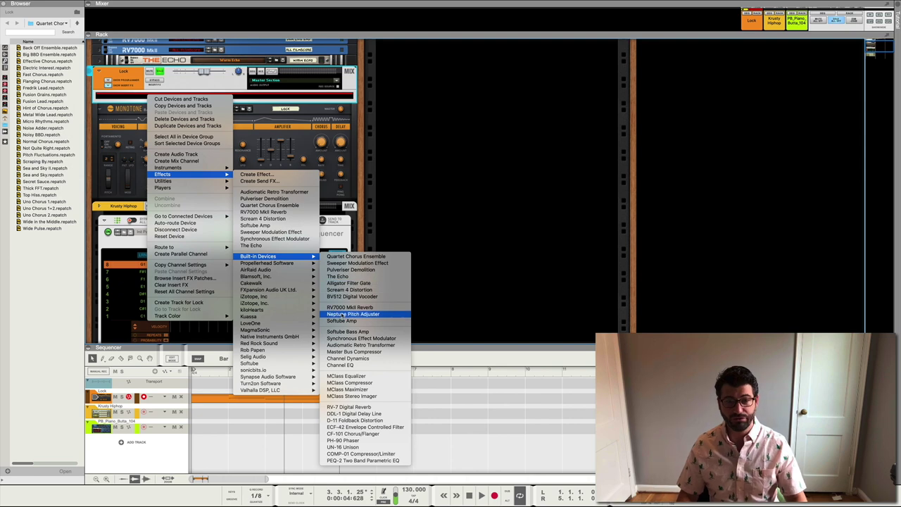
click(345, 382)
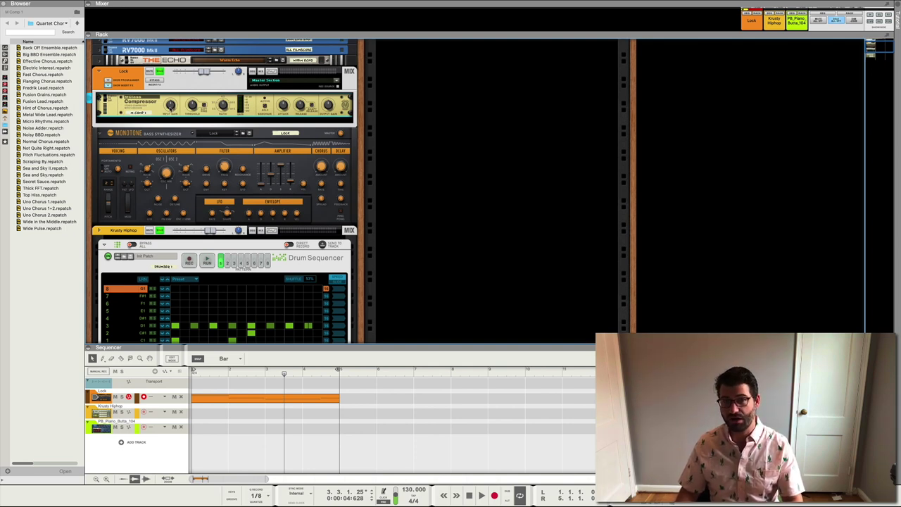
- Play the loop to hear the bass and drums with the compressor on the Lock channel
key(space)
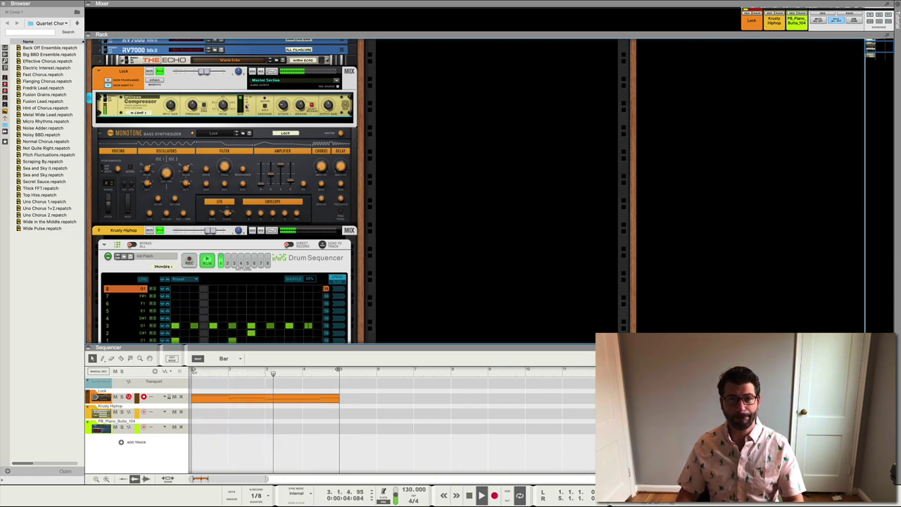
key(space)
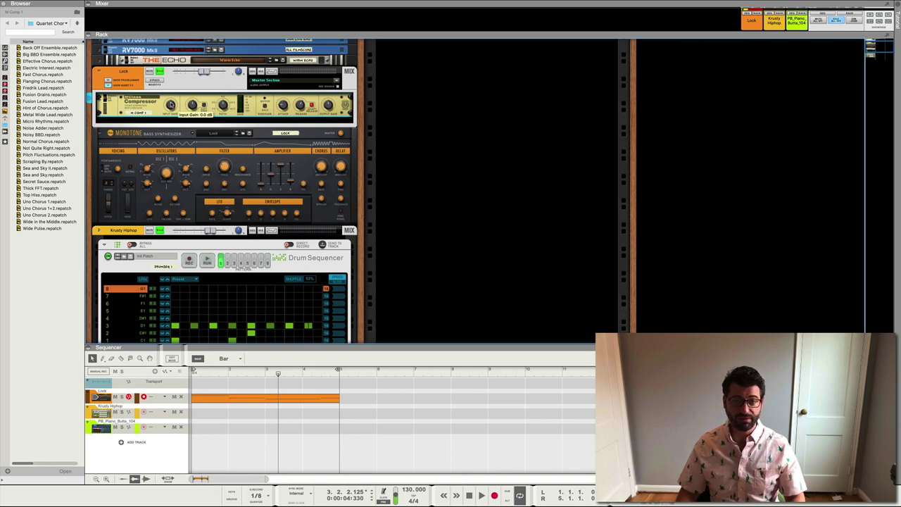
- Fold the Drum Sequencer at the rack's rear and cable the Lock compressor's sidechain inputs to Kong's Aux 1 send outputs
key(Tab)
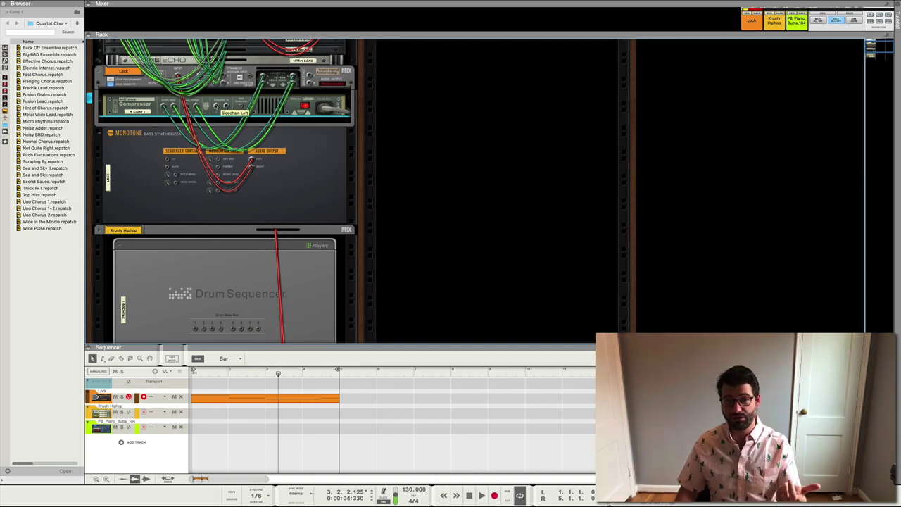
scroll(135, 206, down, 2)
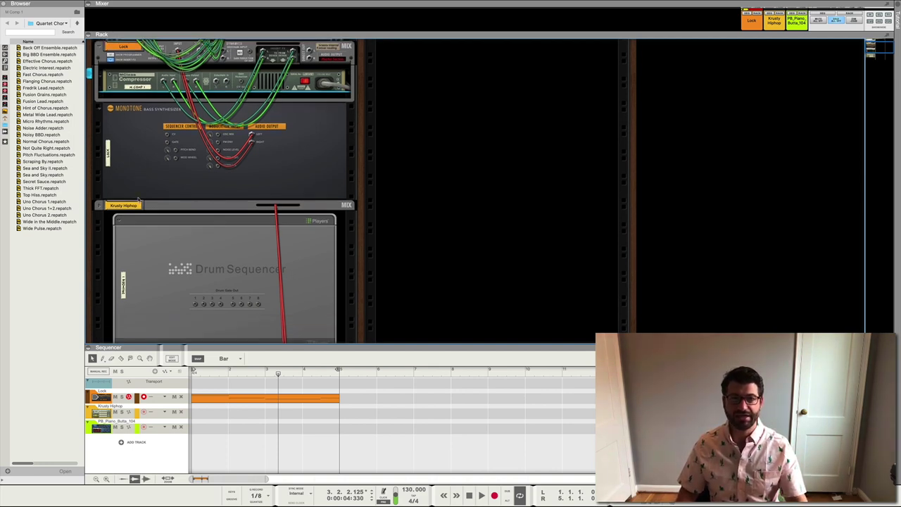
click(119, 212)
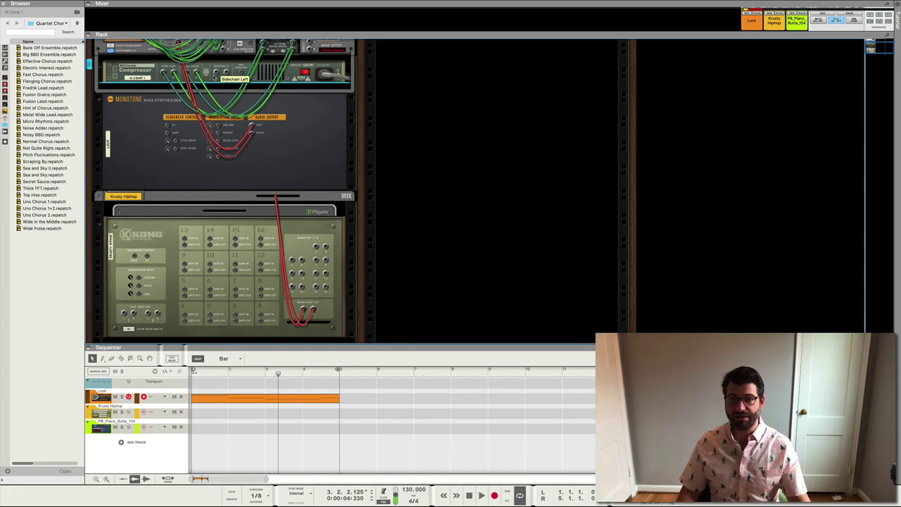
drag(216, 72, 124, 311)
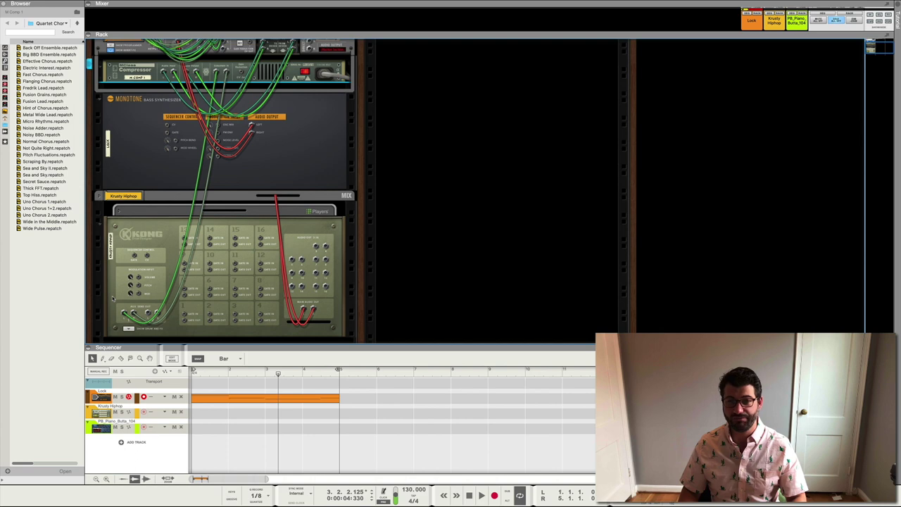
- Select drum 1 on Kong, set its Aux 1 send to 109 and check the sidechain cabling behind the rack
key(Tab)
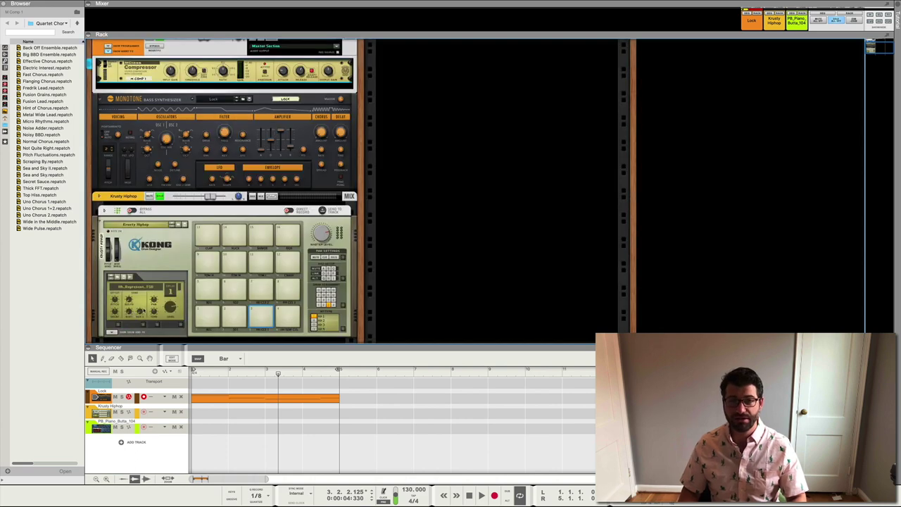
click(127, 319)
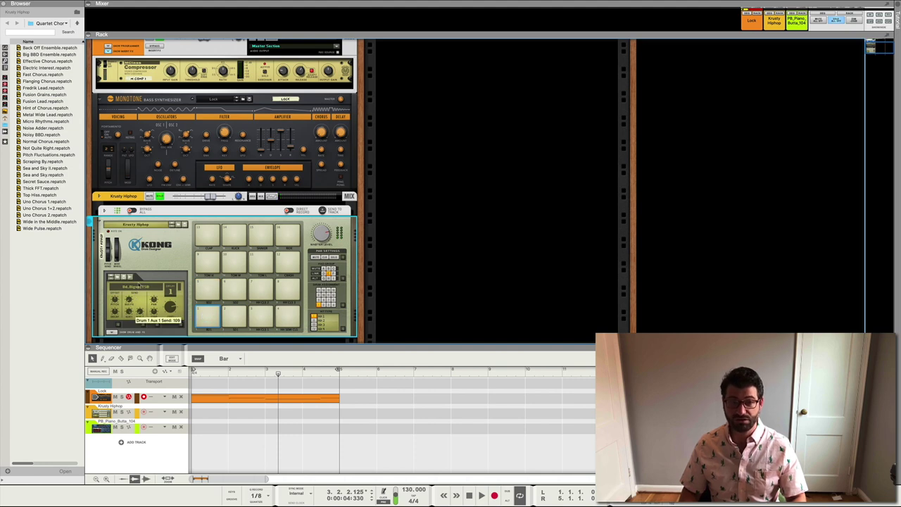
key(Tab)
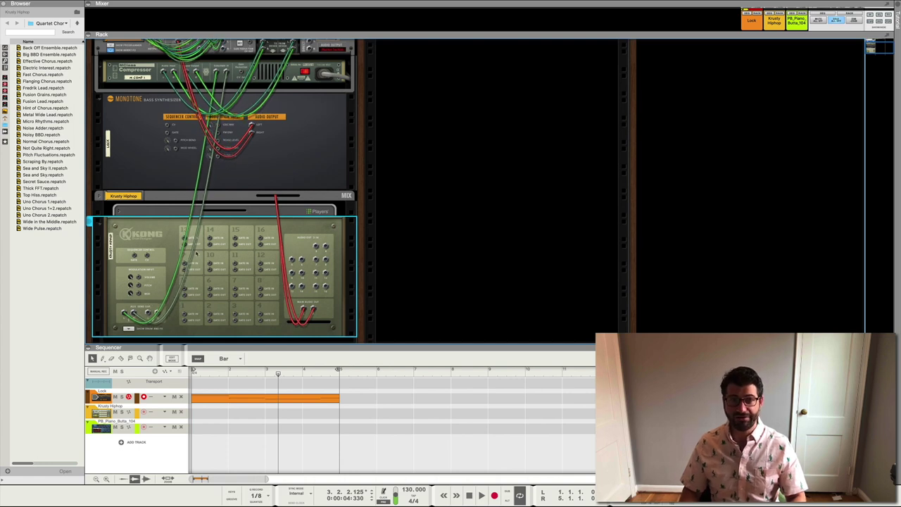
key(Tab)
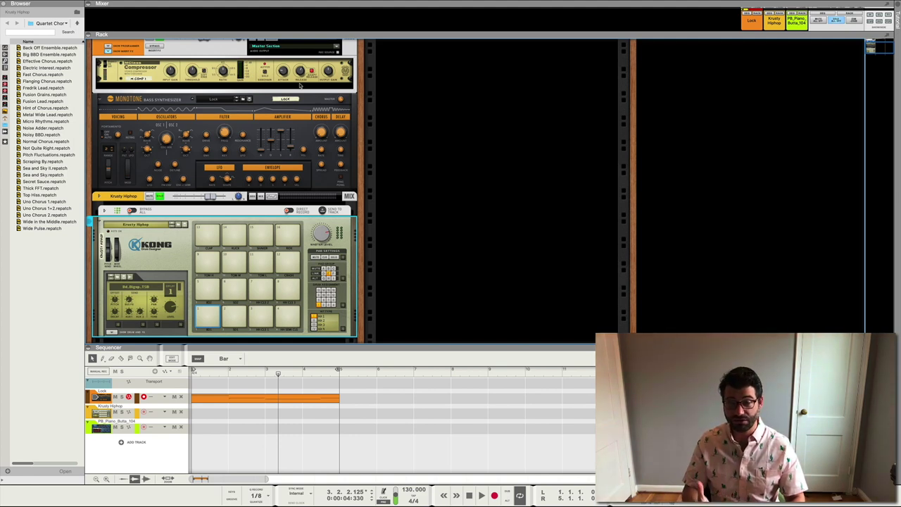
- Turn off the Lock compressor's adaptive release and play the loop to hear the sidechained bass
click(310, 74)
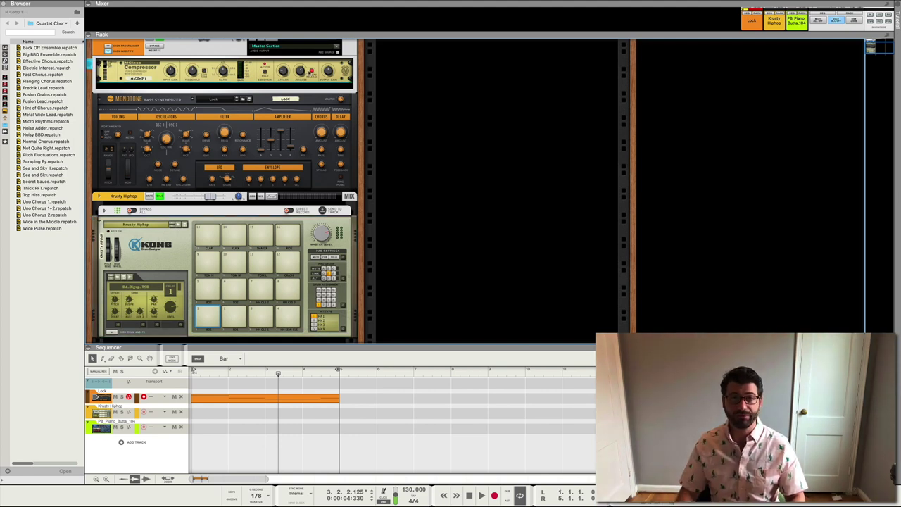
scroll(255, 80, up, 2)
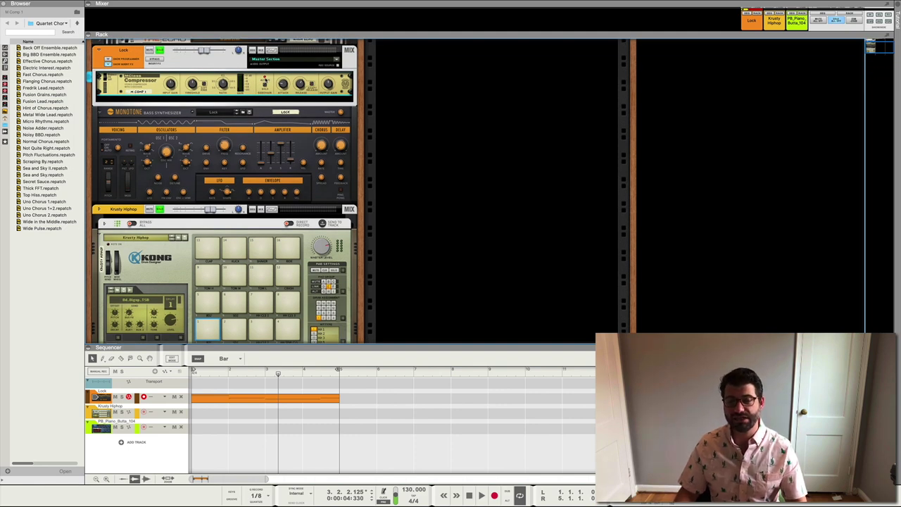
key(space)
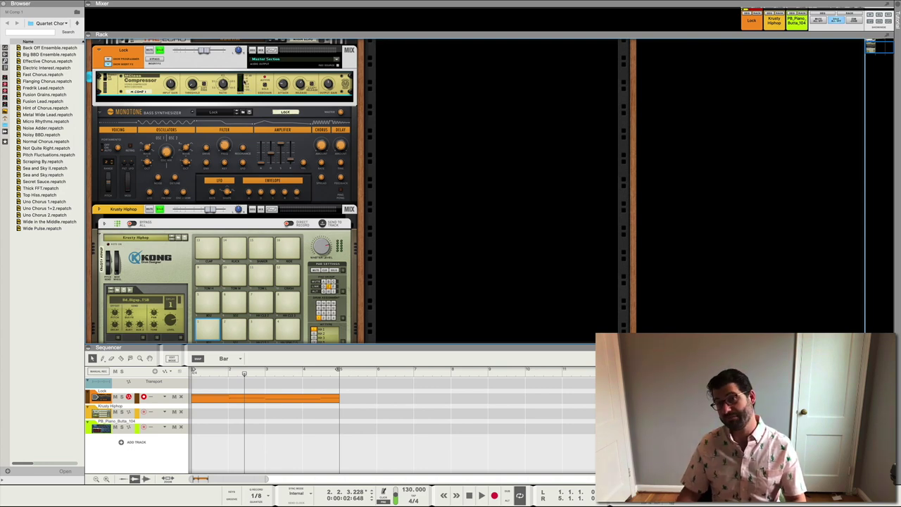
key(space)
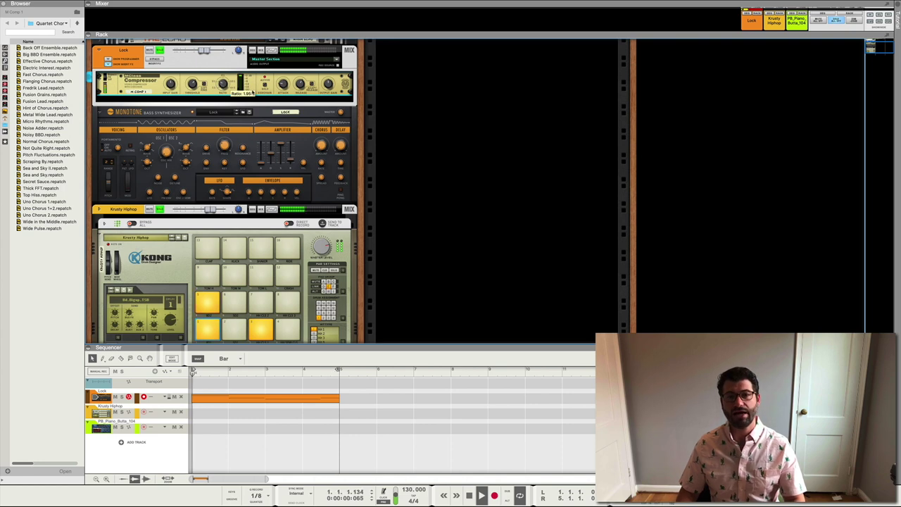
key(space)
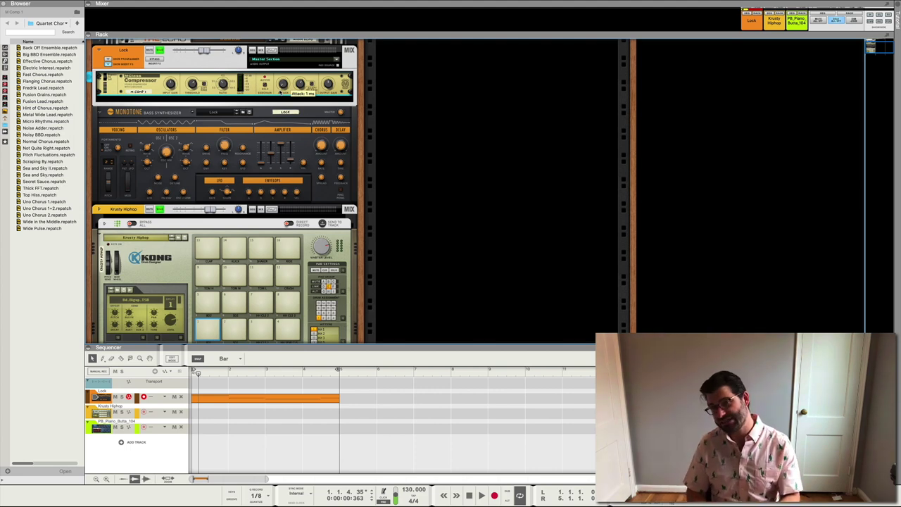
- Set the Lock compressor's ratio to 7.30:1 while the loop plays and turn its adaptive release back on
key(space)
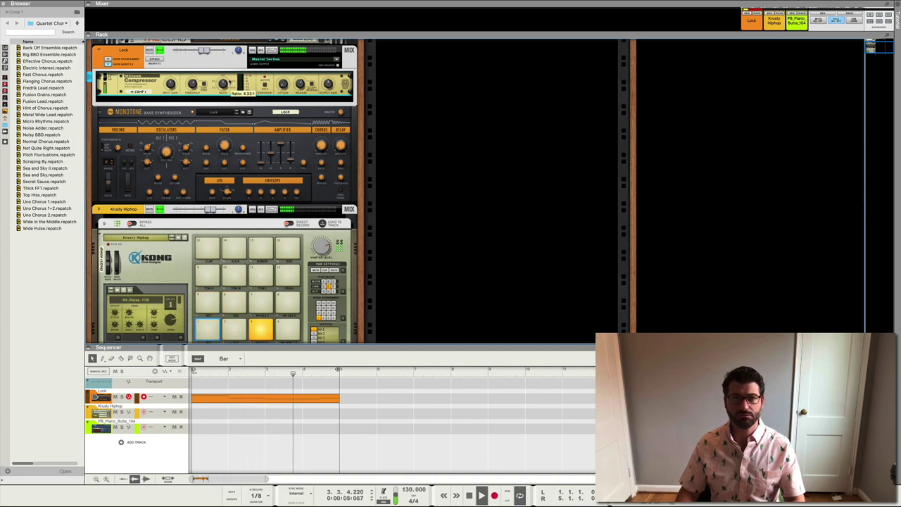
drag(224, 84, 223, 79)
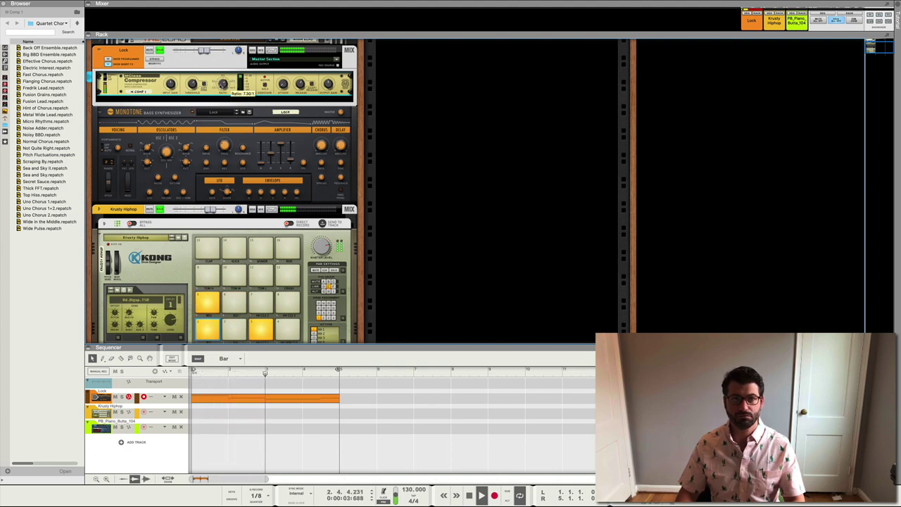
mouse_move(192, 86)
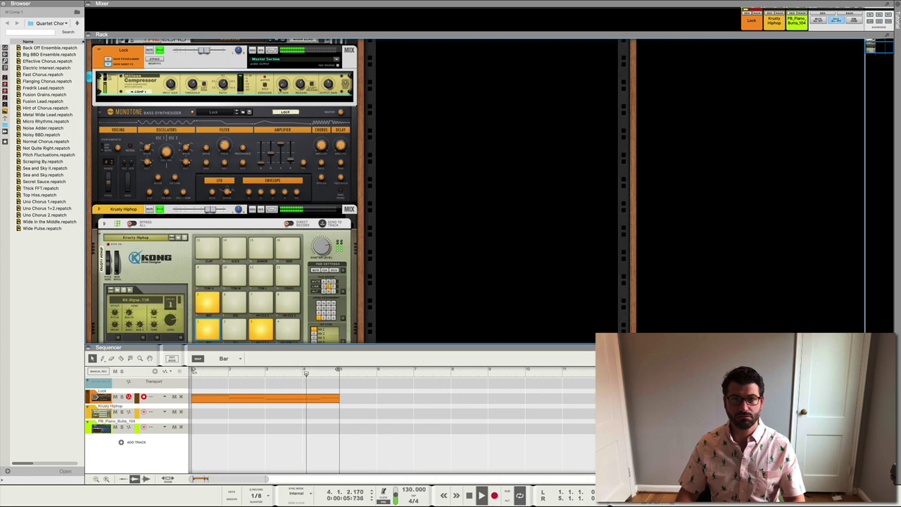
mouse_move(299, 85)
mouse_move(328, 85)
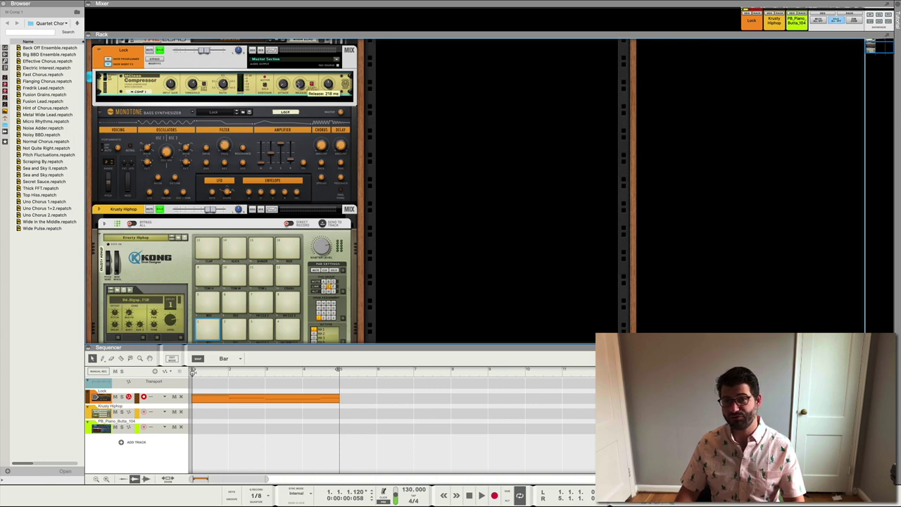
key(space)
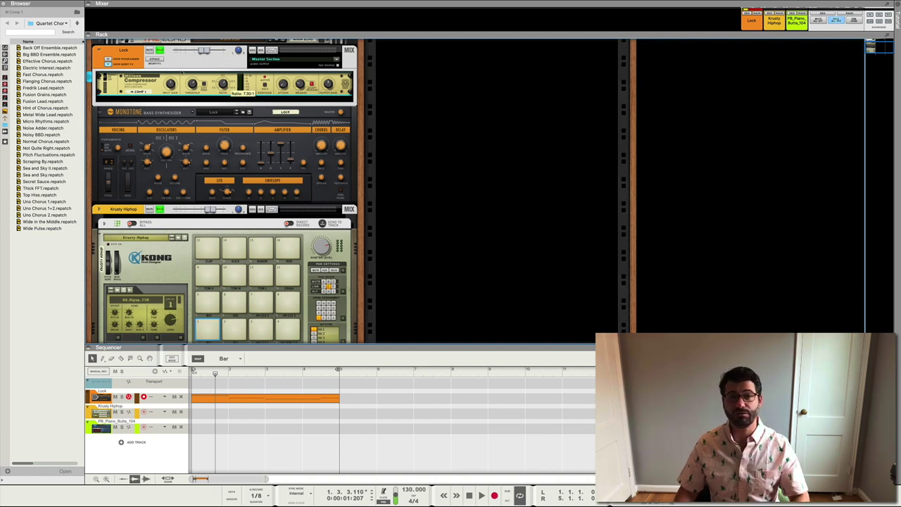
- Unsolo the Lock and Krusty Hiphop channels and add a Spider Audio Merger & Splitter below Kong
click(160, 209)
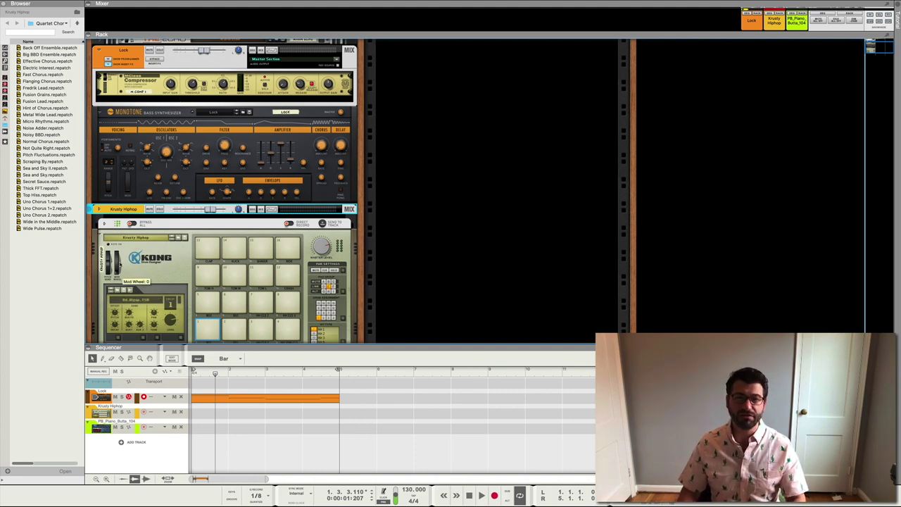
scroll(117, 275, down, 2)
scroll(117, 275, down, 2)
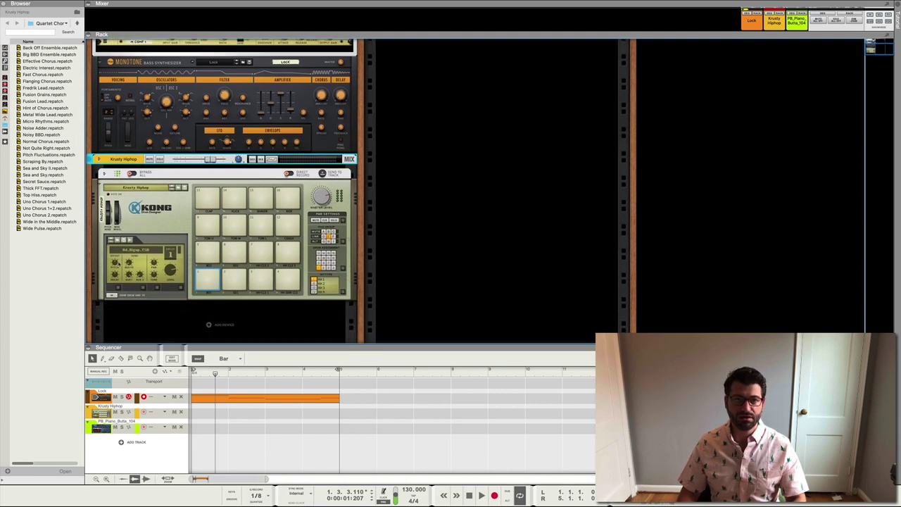
right_click(211, 328)
mouse_move(271, 392)
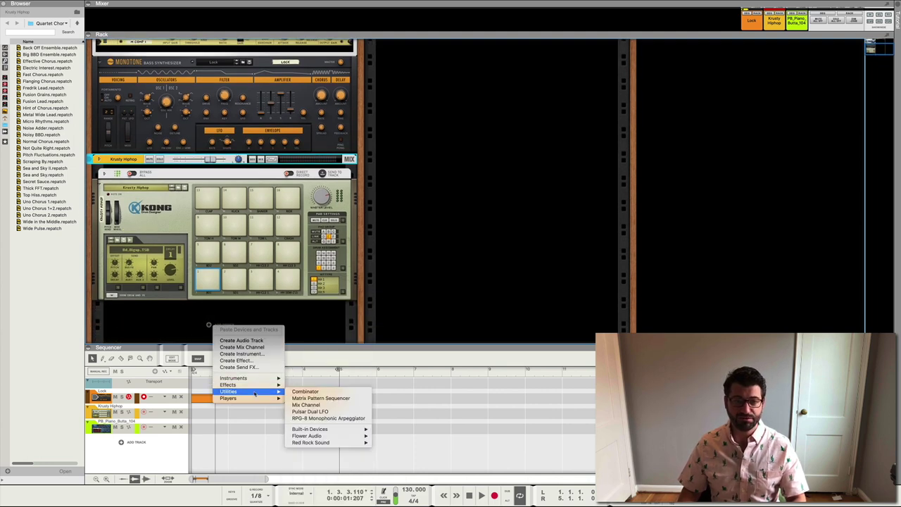
mouse_move(365, 428)
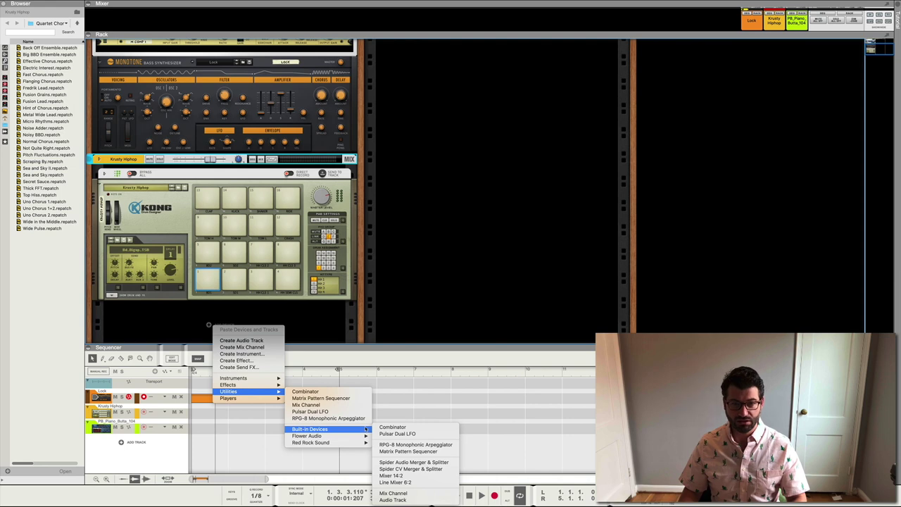
click(400, 464)
- Reroute Kong's Aux 1 send through the Spider Audio splitter into the Lock compressor's sidechain inputs
key(Tab)
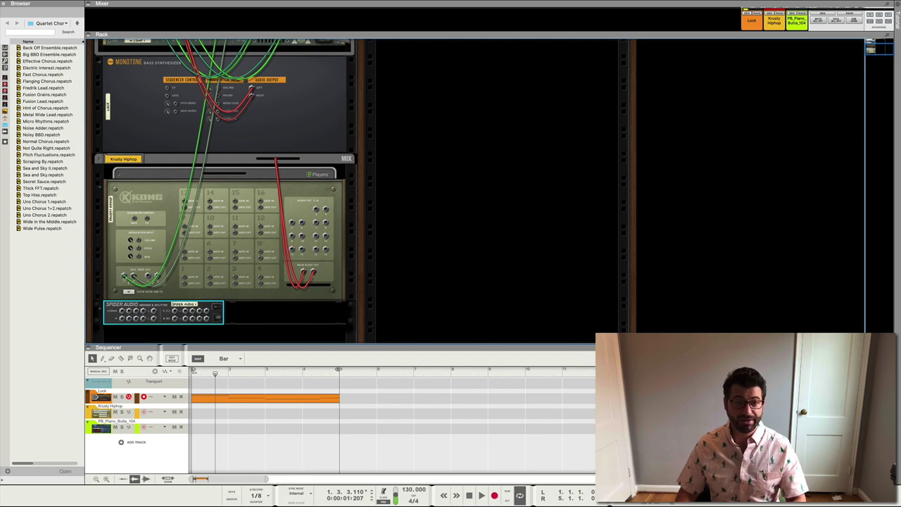
drag(123, 275, 284, 291)
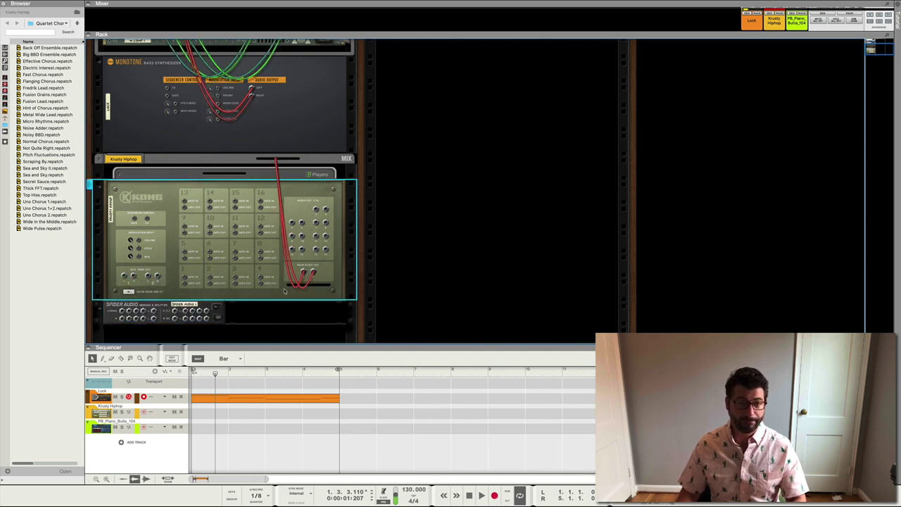
drag(124, 276, 169, 310)
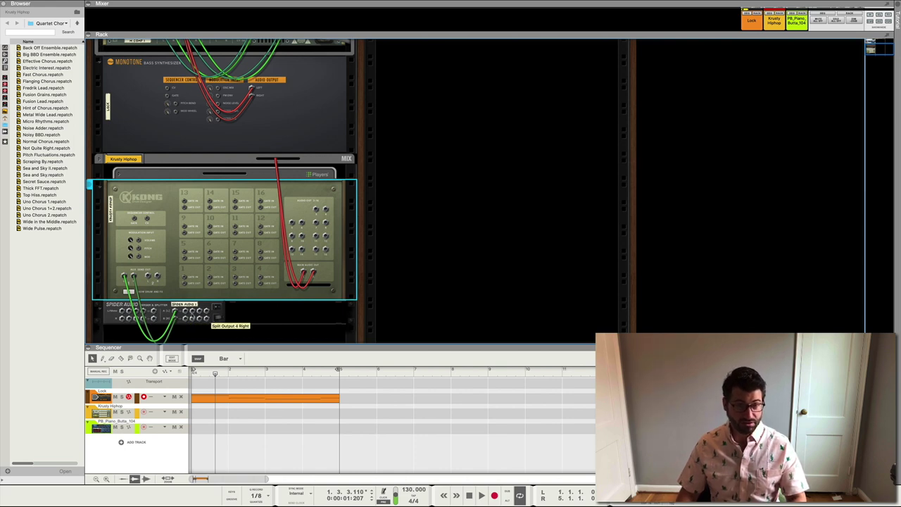
mouse_move(204, 316)
mouse_down()
mouse_move(232, 159)
mouse_move(221, 37)
mouse_move(189, 90)
mouse_move(212, 181)
mouse_up()
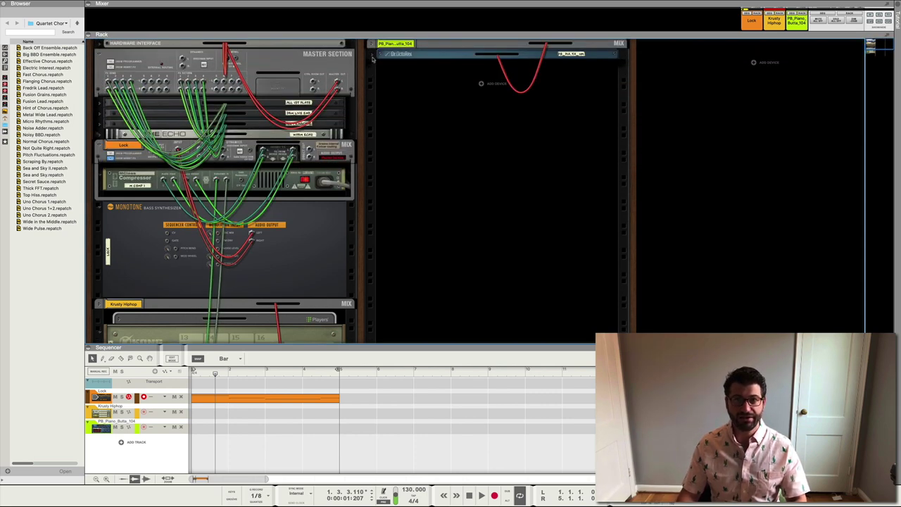
- Unfold the PB_Piano_Butta_104 channel's devices and copy the Lock compressor into its insert effects below the Audiomatic
click(285, 190)
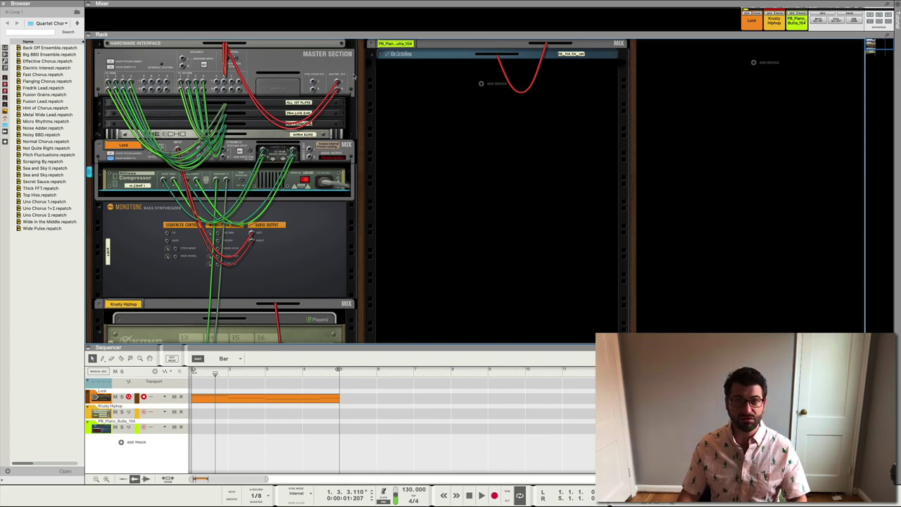
click(372, 56)
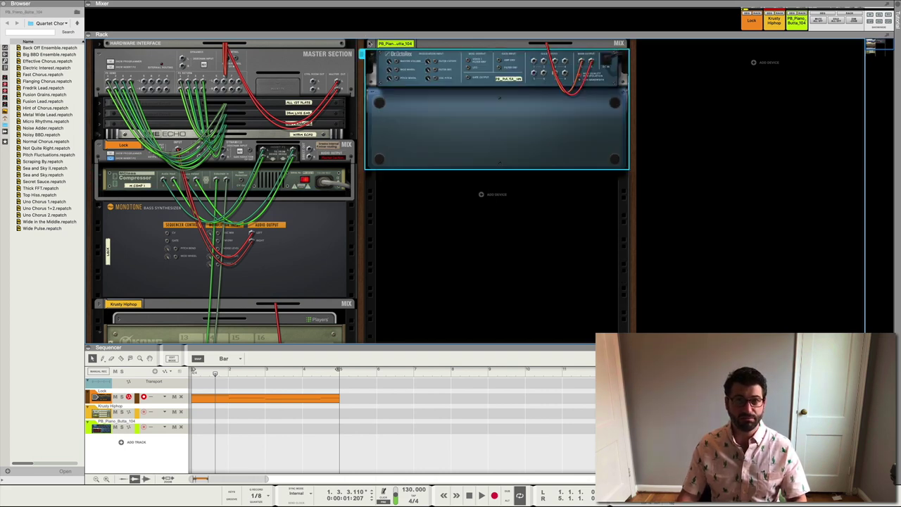
key(Return)
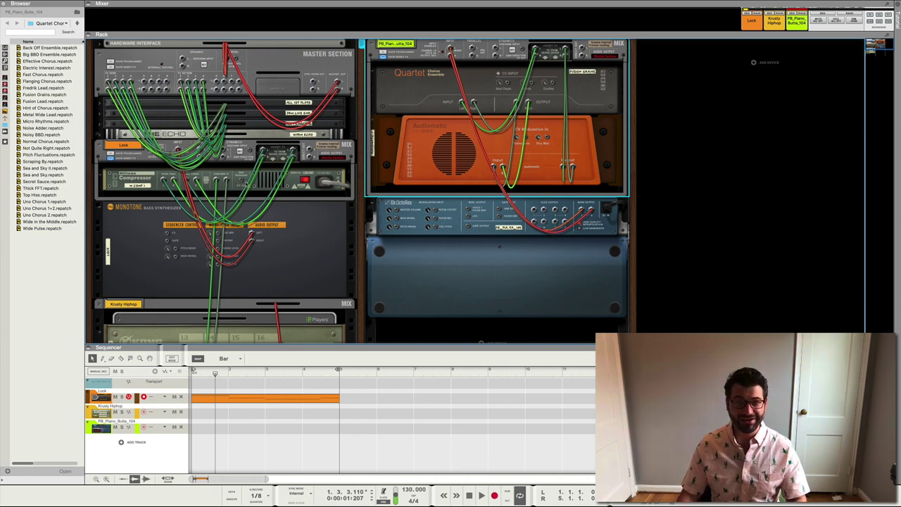
drag(285, 184, 432, 204)
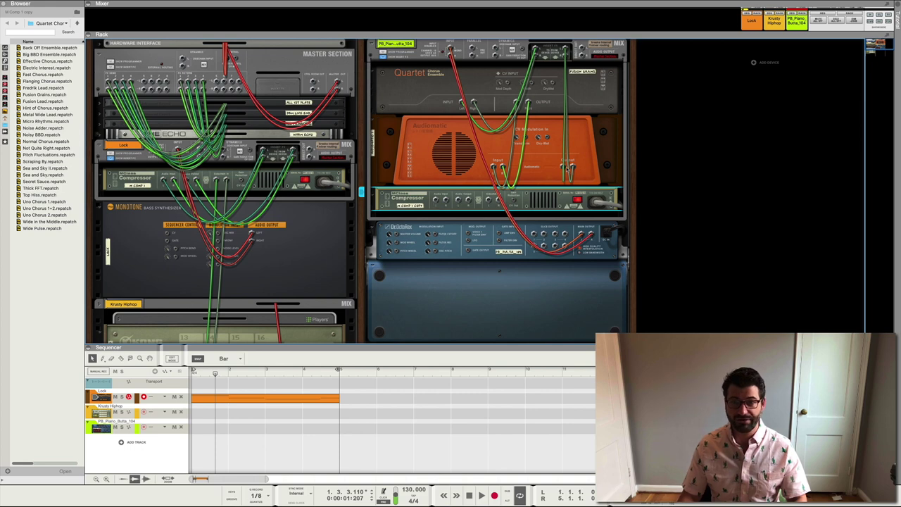
- Cable the copied compressor between the Audiomatic's output and the mix channel, and feed its sidechain inputs from the Spider Audio splitter
click(567, 170)
drag(566, 170, 563, 49)
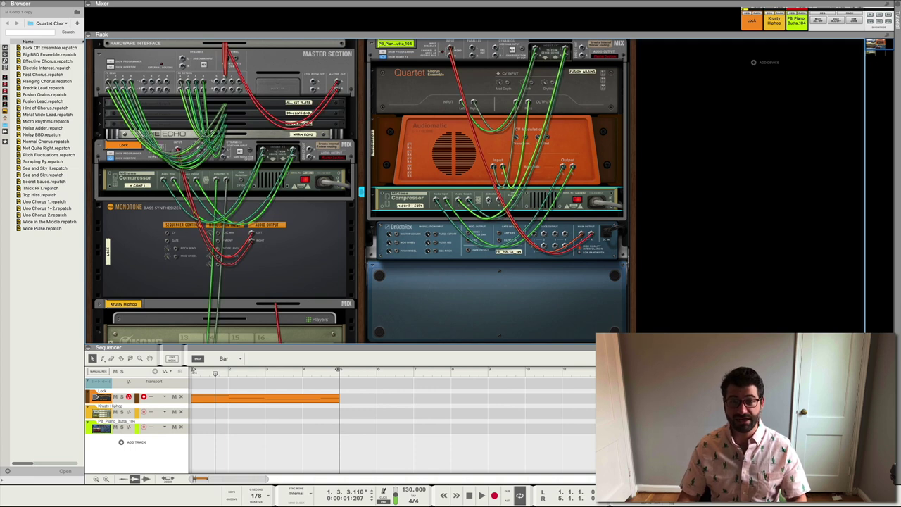
drag(488, 199, 200, 269)
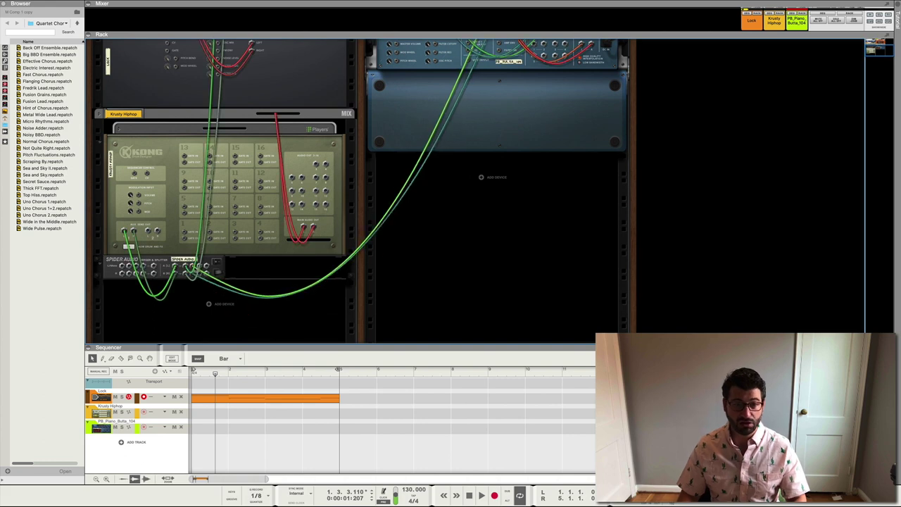
- Add a second Spider Audio Merger & Splitter beside the first one below Kong
right_click(232, 269)
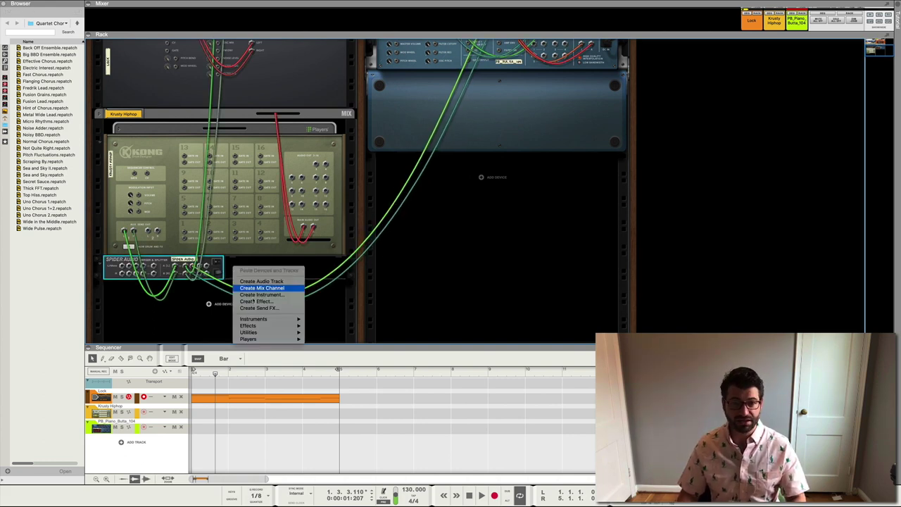
mouse_move(276, 326)
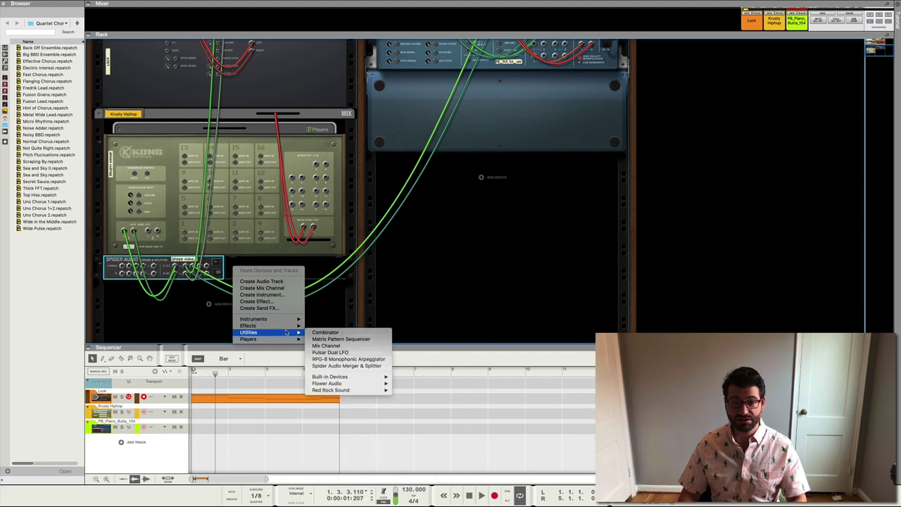
mouse_move(344, 377)
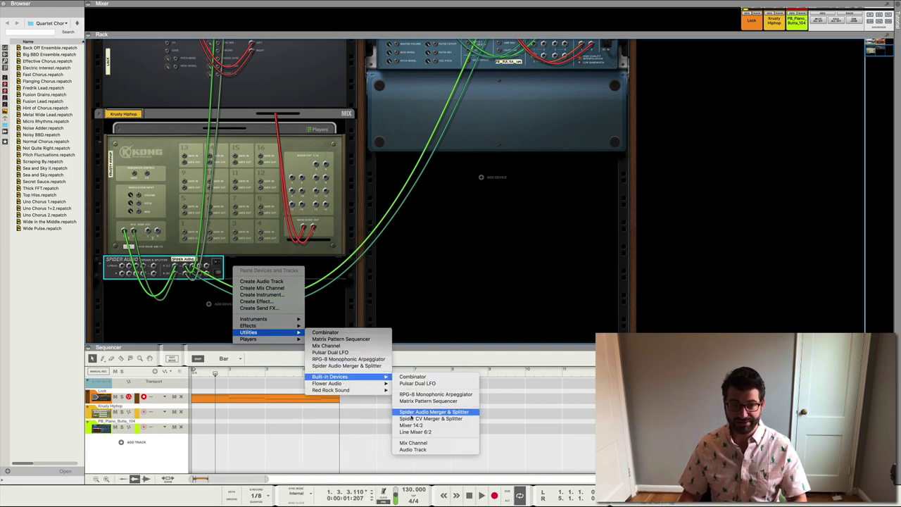
click(442, 411)
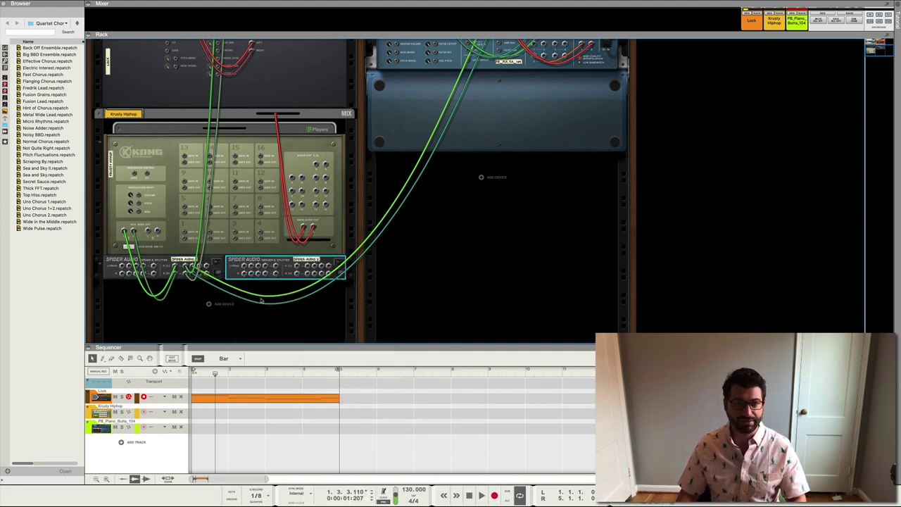
drag(204, 269, 290, 273)
scroll(304, 305, up, 3)
scroll(361, 190, up, 3)
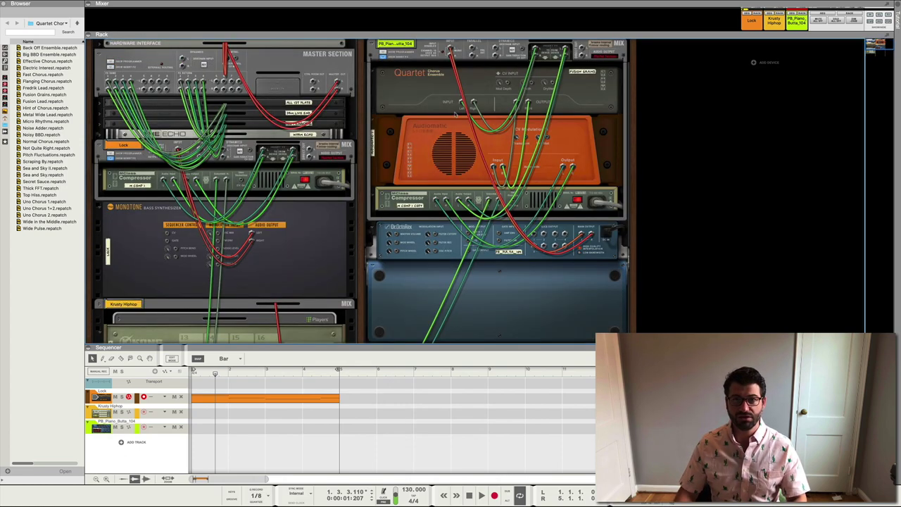
- Set the piano compressor's threshold to -15.3 dB during playback, and fold the PB_Piano_Butta_104 channel's devices
key(Tab)
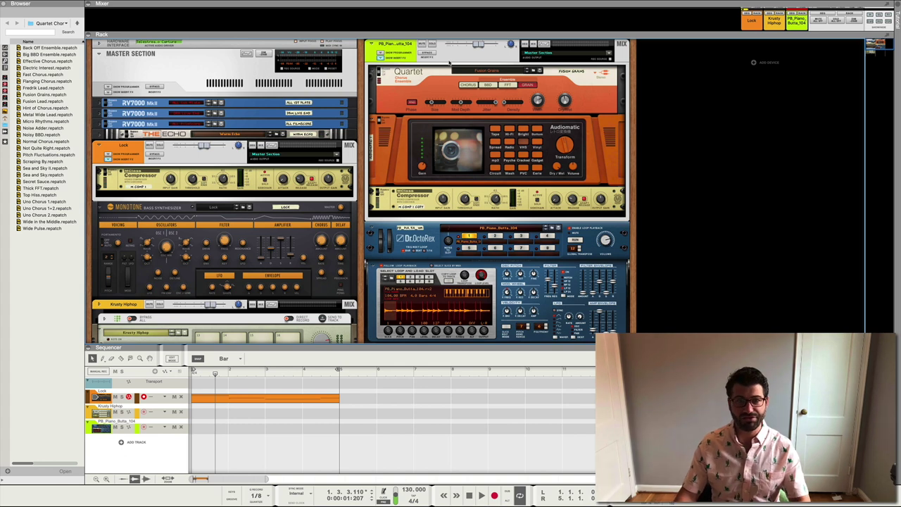
key(space)
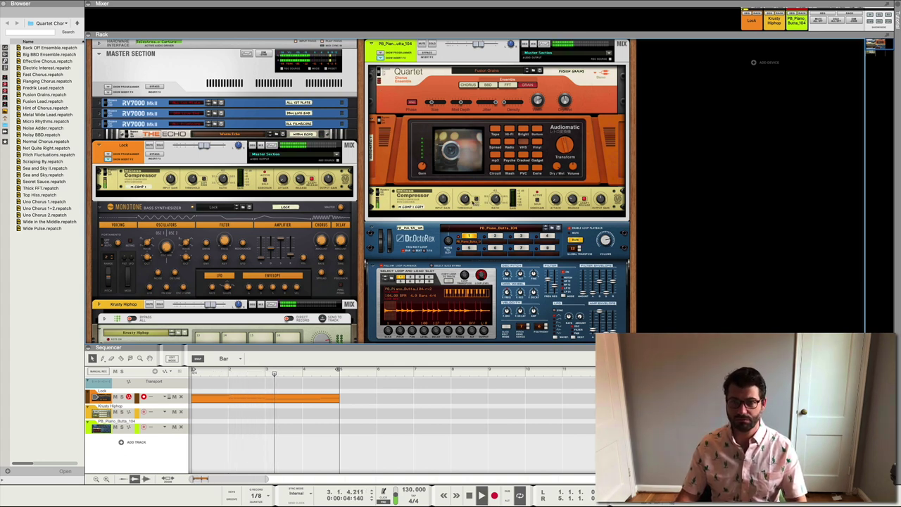
click(464, 200)
drag(465, 200, 464, 209)
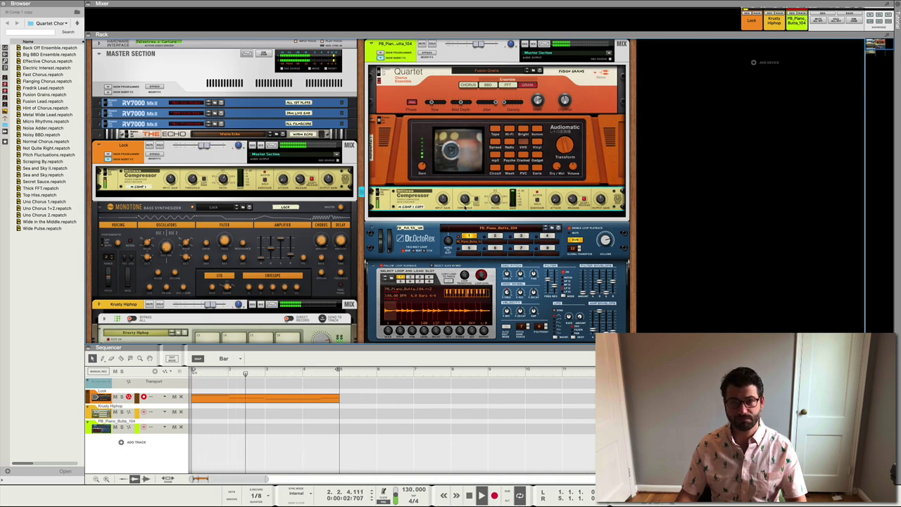
mouse_move(465, 200)
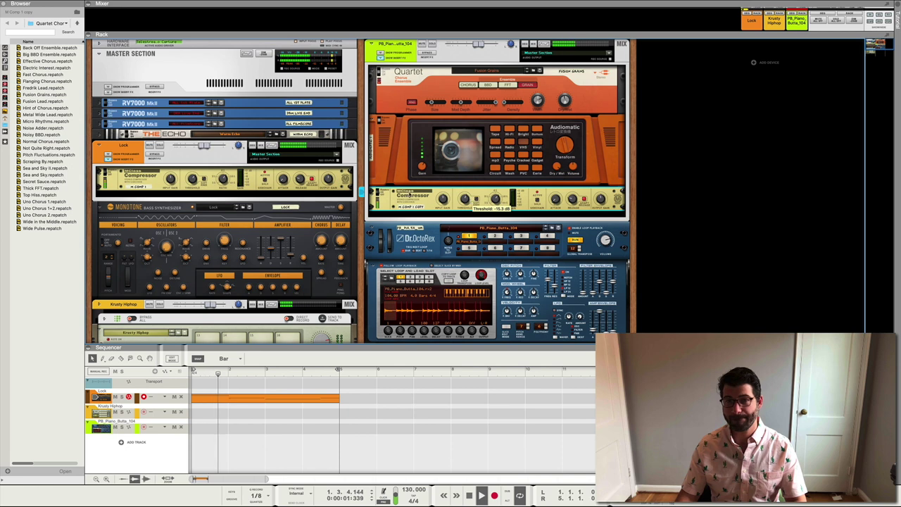
key(Delete)
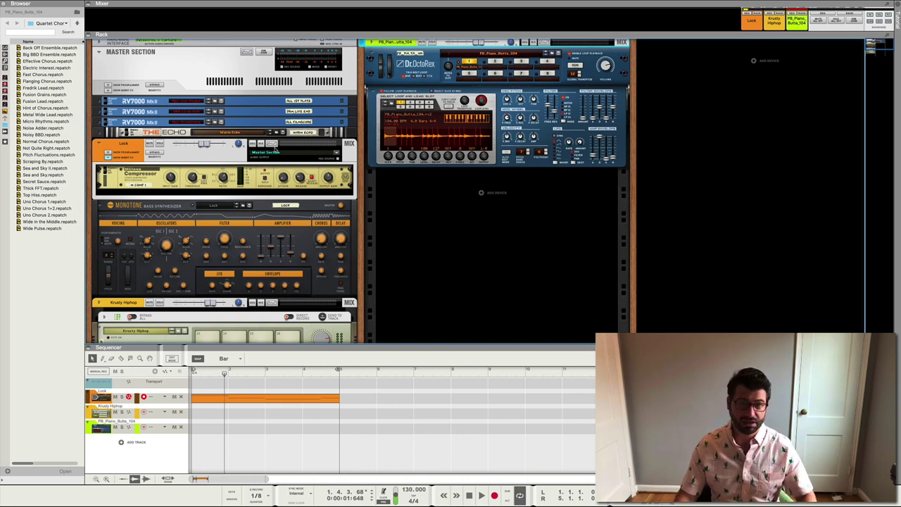
- Enable the high-pass filter on the Lock channel in the Spectrum EQ and set its frequency to about 32.8 Hz
click(273, 145)
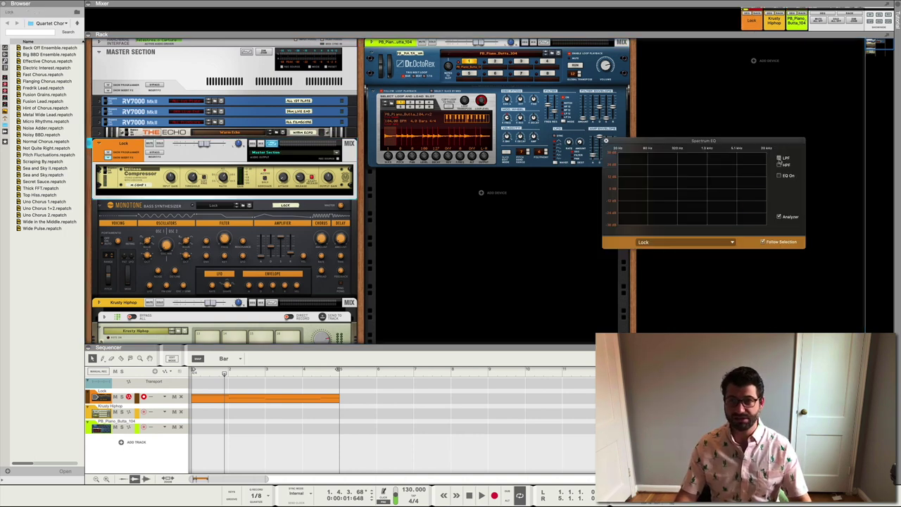
click(778, 158)
click(778, 158)
click(779, 165)
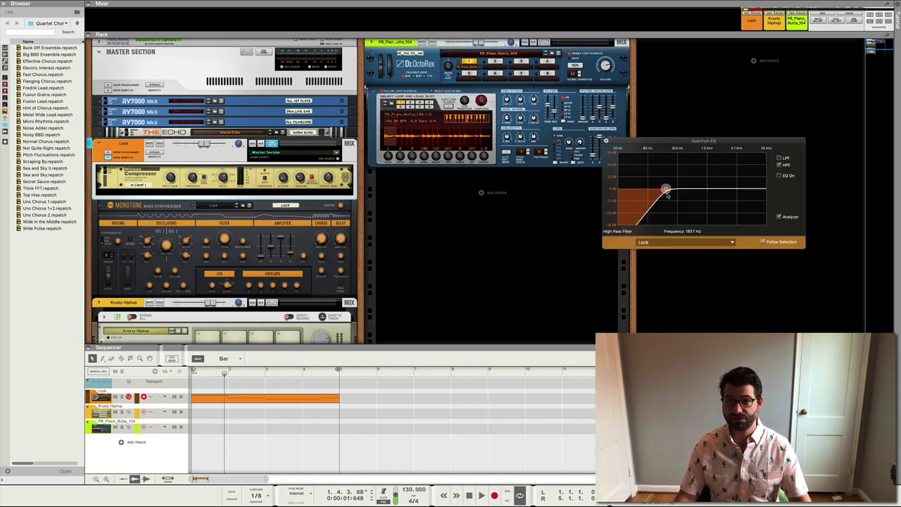
drag(667, 195, 627, 190)
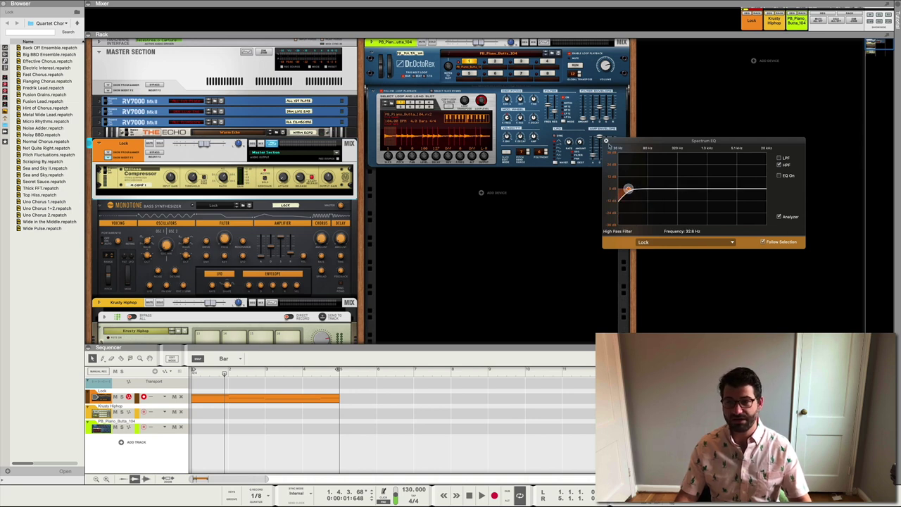
key(Escape)
- Enable the Krusty Hiphop channel's high-pass filter in the Spectrum EQ and set its frequency to about 39.6 Hz
scroll(241, 237, down, 4)
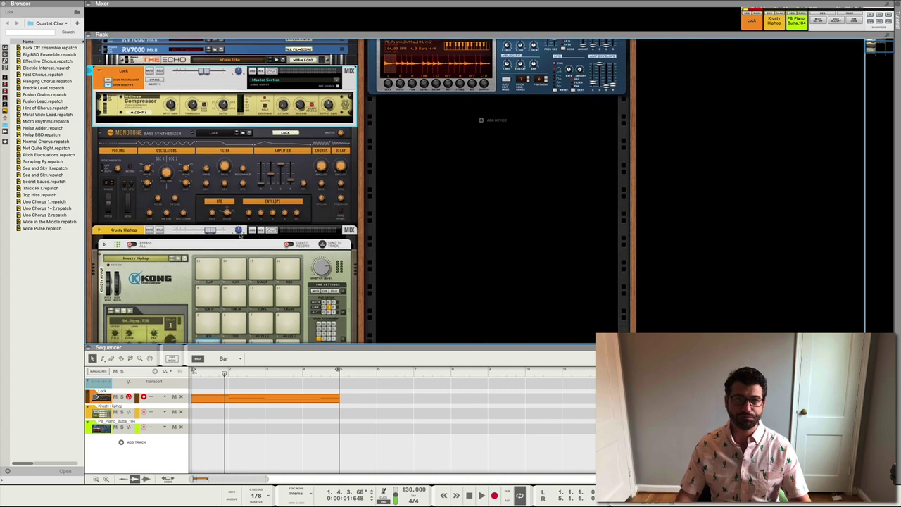
click(273, 231)
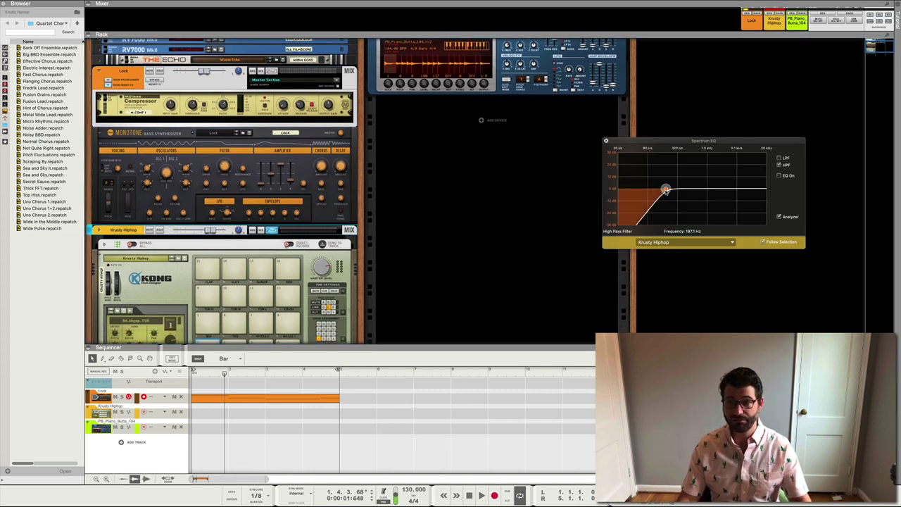
drag(666, 190, 635, 191)
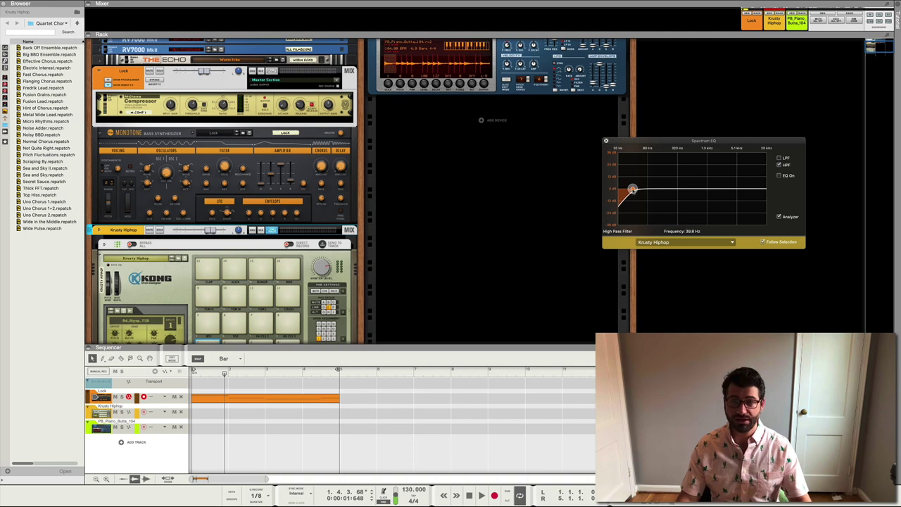
click(605, 142)
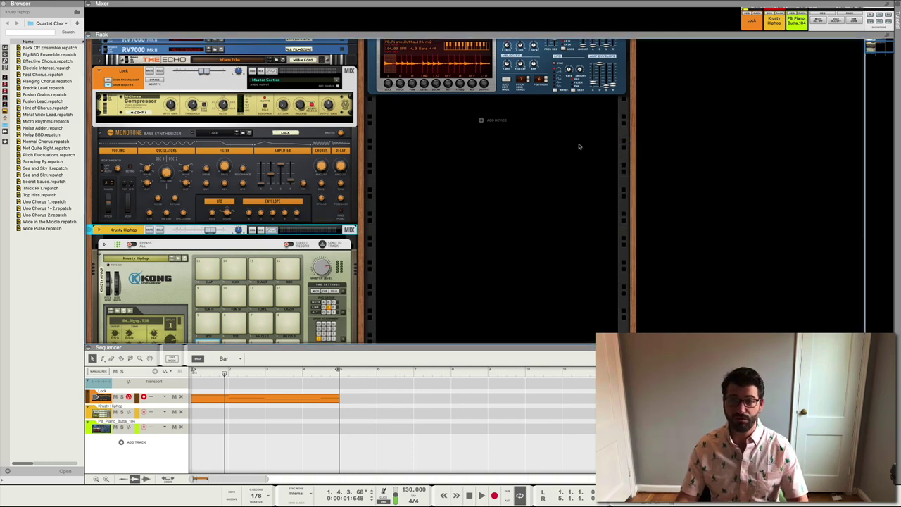
- Audition Kong's drums on pads 5 and 1, alone and within the playing pattern
scroll(188, 240, down, 4)
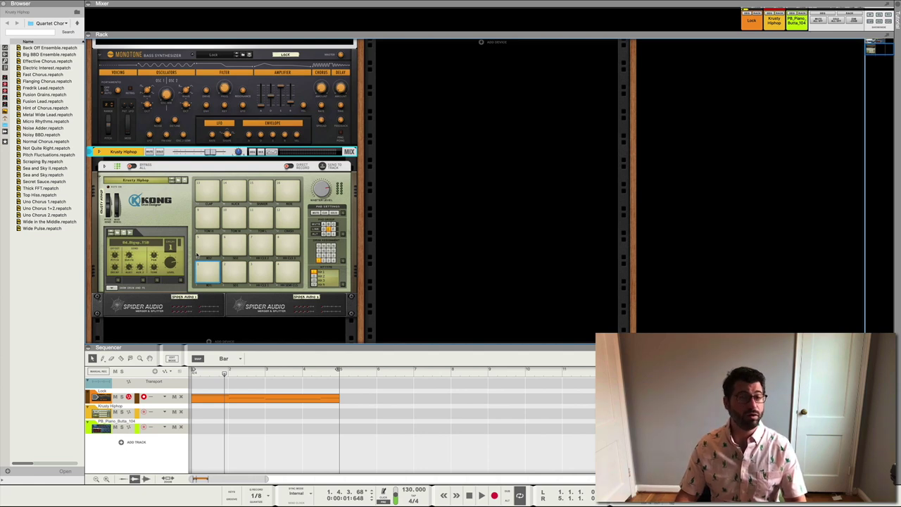
click(207, 246)
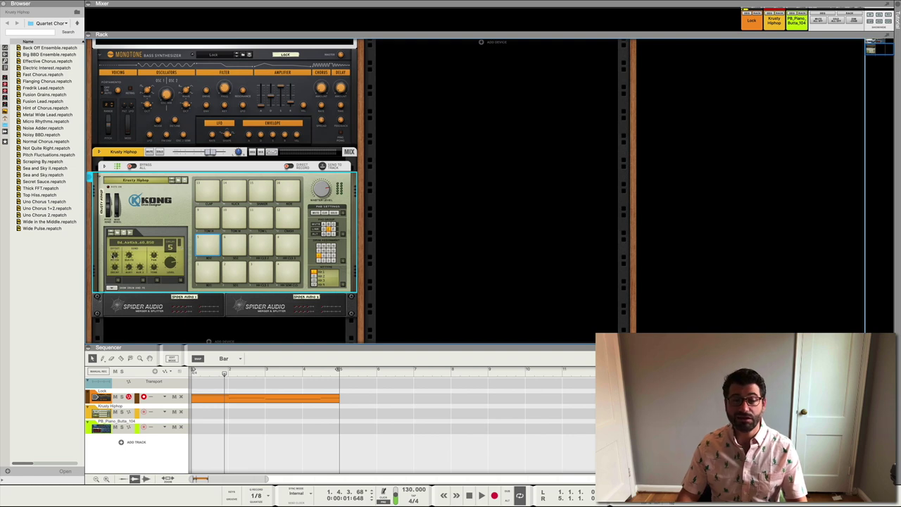
click(205, 277)
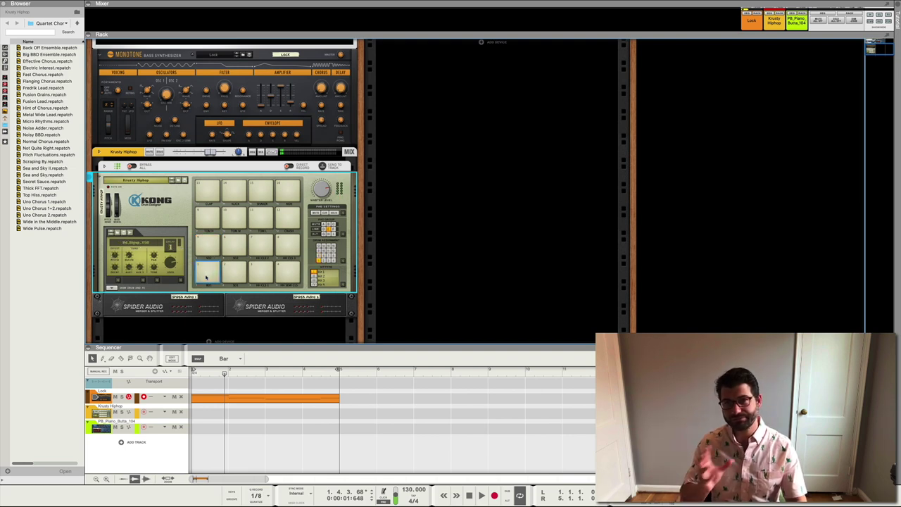
key(space)
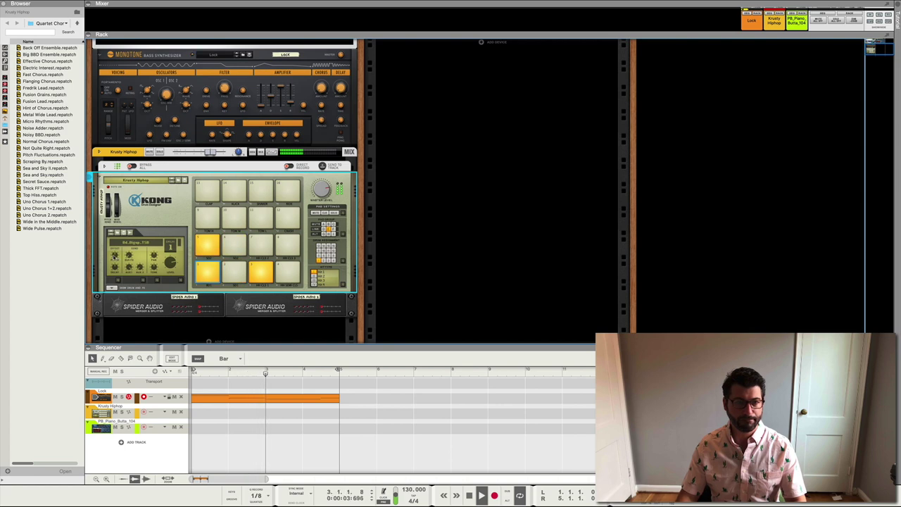
scroll(116, 259, up, 2)
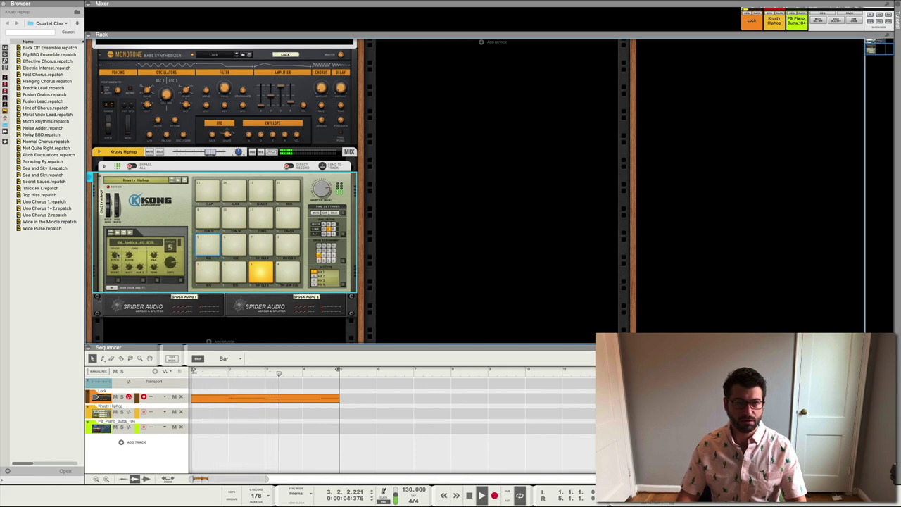
scroll(171, 257, up, 3)
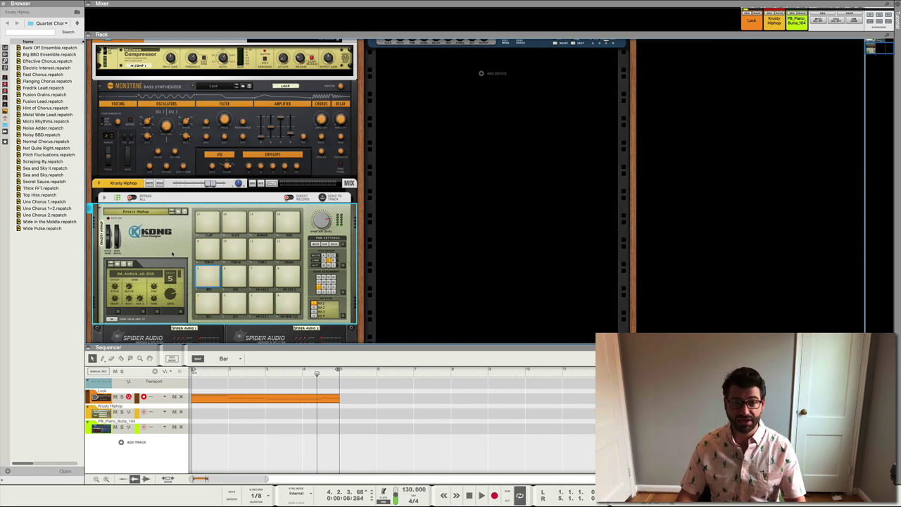
- Add an MClass Maximizer after the compressor in the Lock channel's insert effects
scroll(172, 254, up, 10)
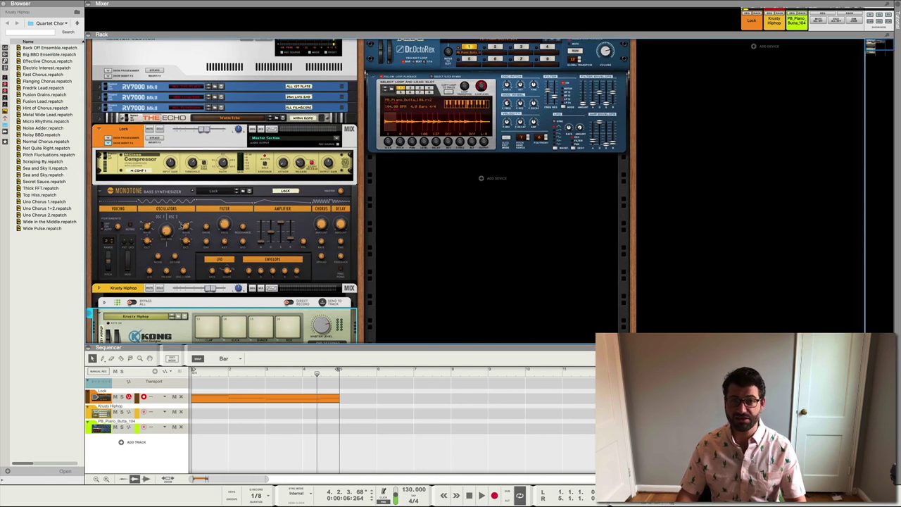
right_click(178, 177)
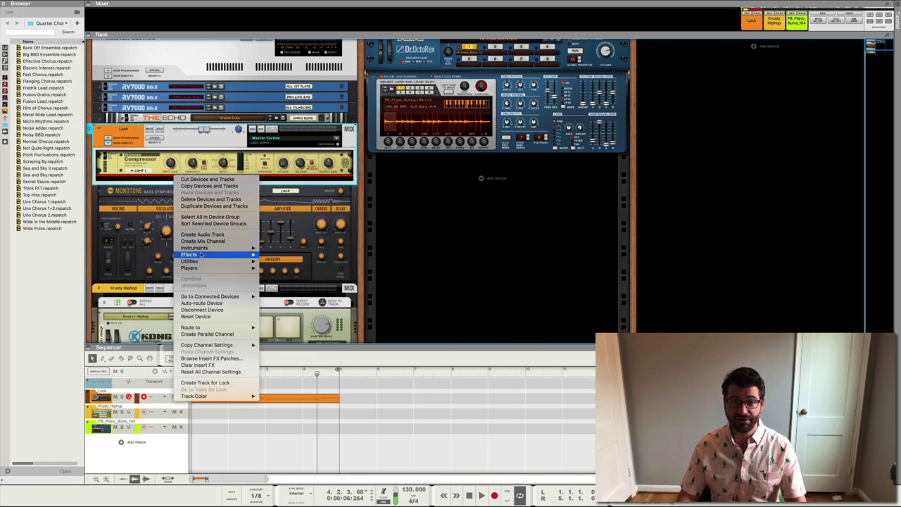
mouse_move(201, 254)
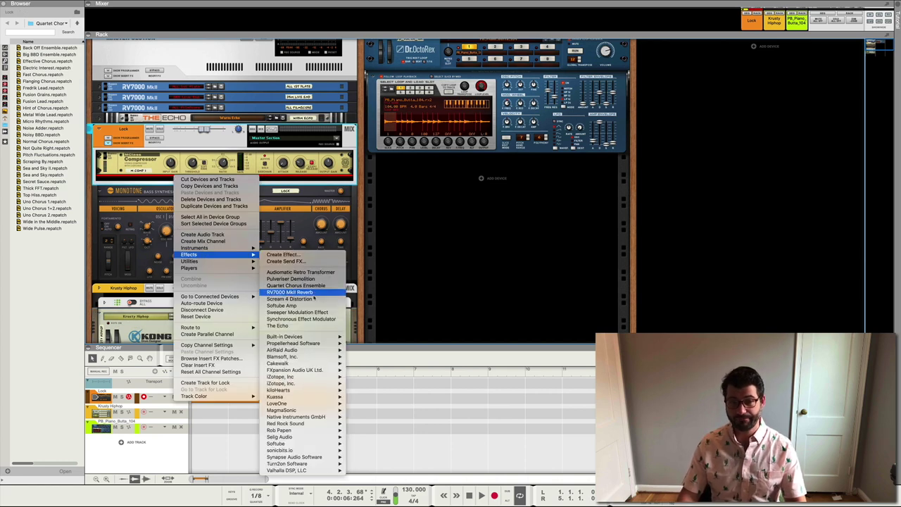
mouse_move(276, 370)
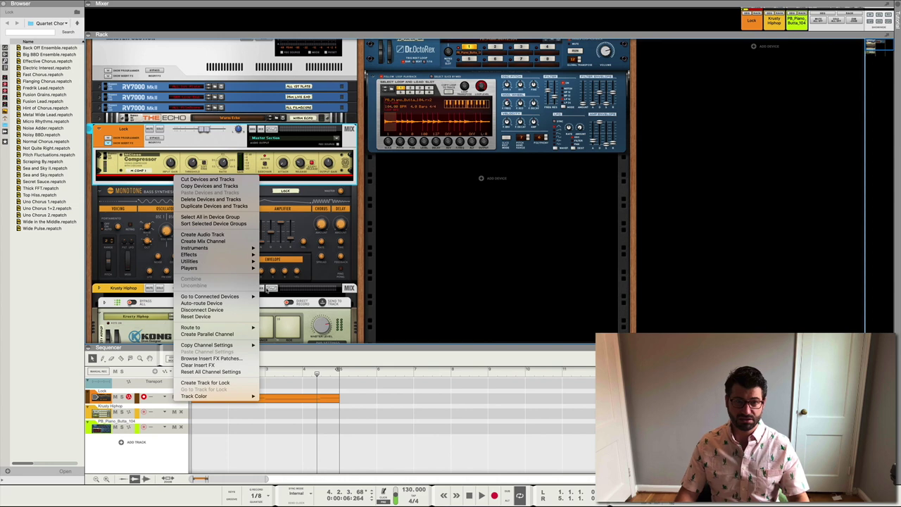
mouse_move(204, 254)
mouse_move(296, 336)
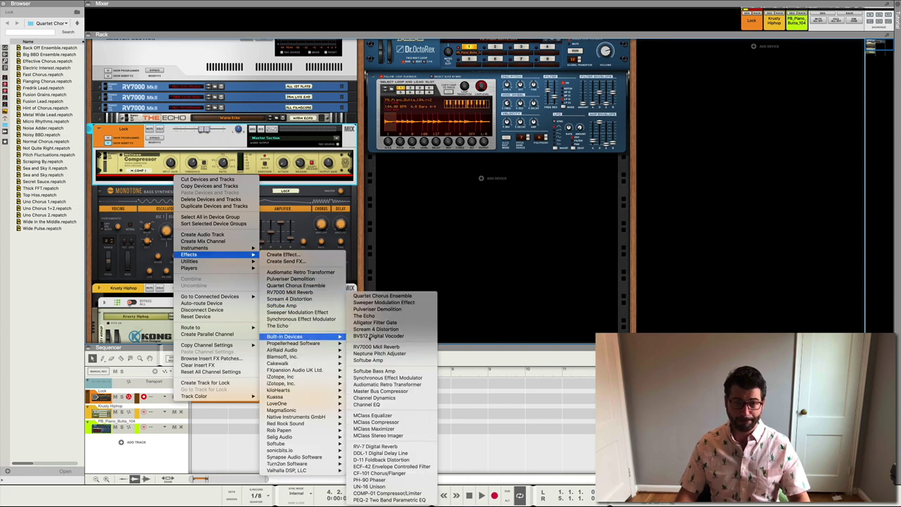
click(377, 428)
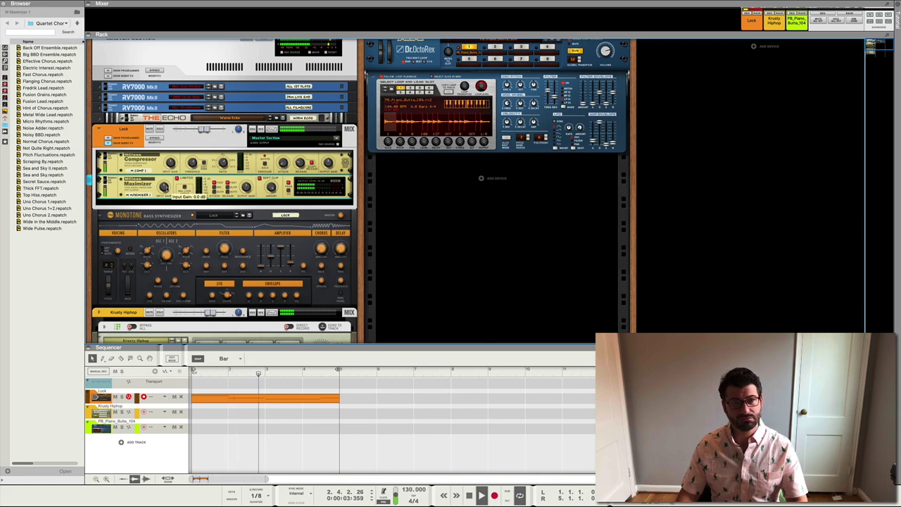
- Raise the Maximizer's input gain and lower its output gain while the song plays
drag(164, 187, 163, 184)
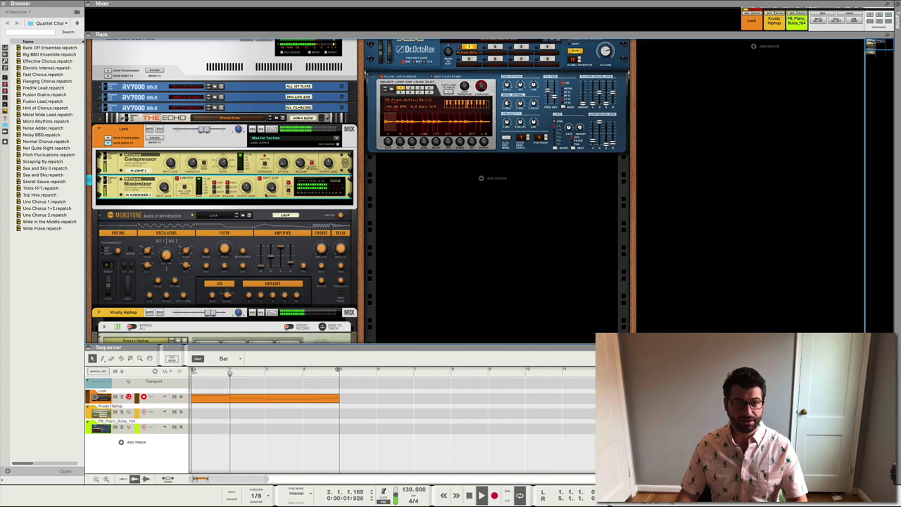
mouse_move(246, 186)
drag(245, 187, 236, 200)
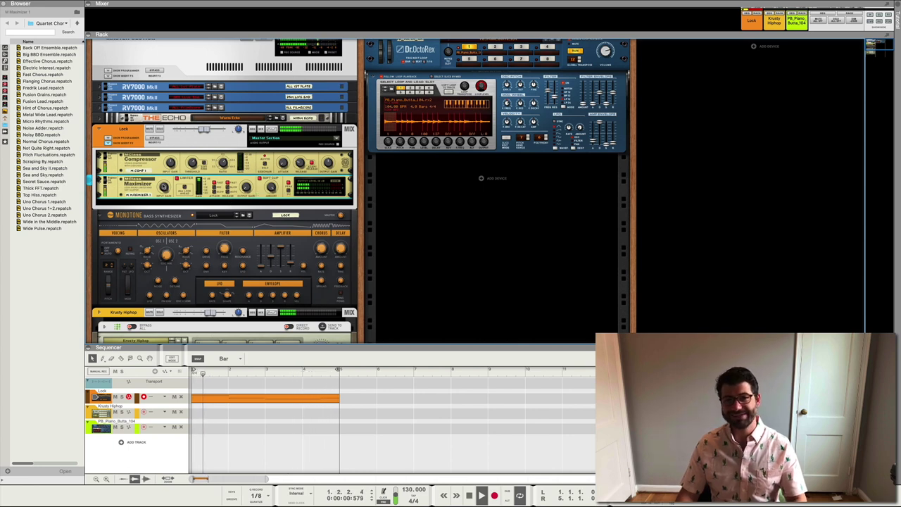
mouse_move(164, 187)
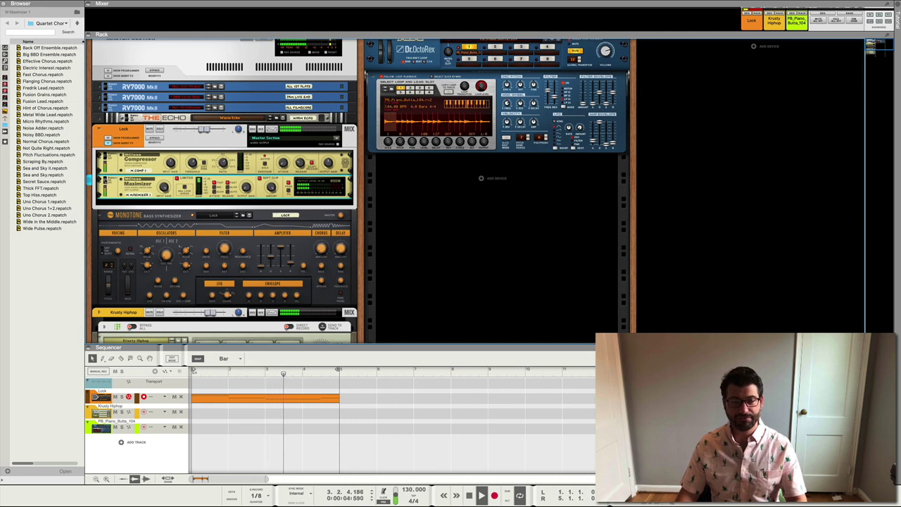
- Bypass and re-enable the Maximizer during playback to compare the bass with and without it
click(101, 181)
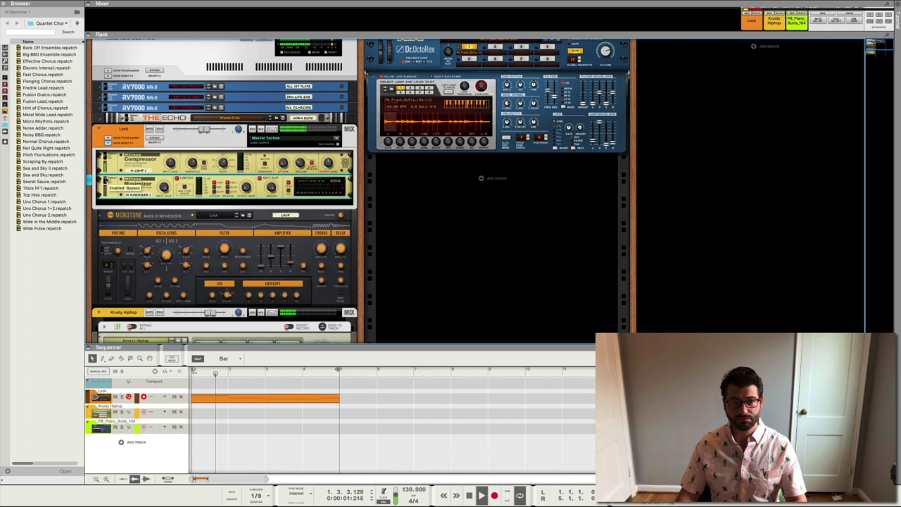
click(101, 182)
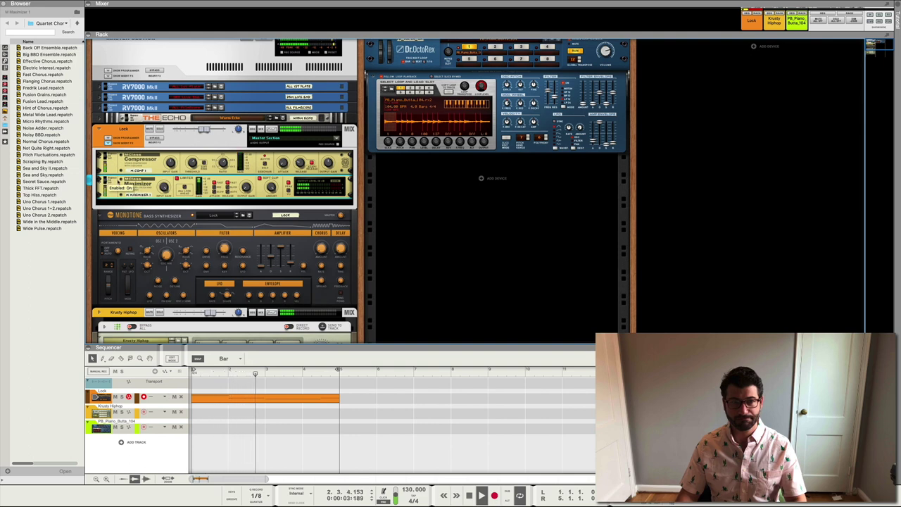
mouse_move(271, 187)
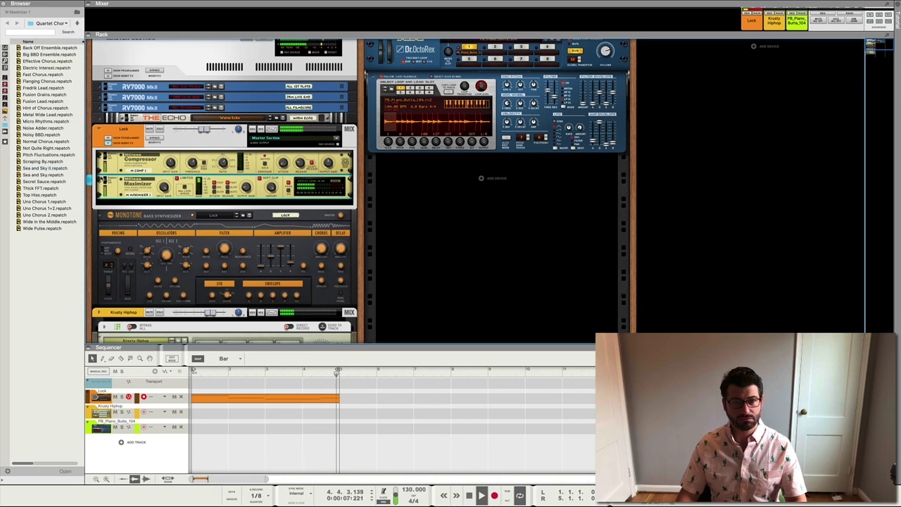
- Compare the bass once more with the Maximizer bypassed and enabled while the pattern loops
click(100, 182)
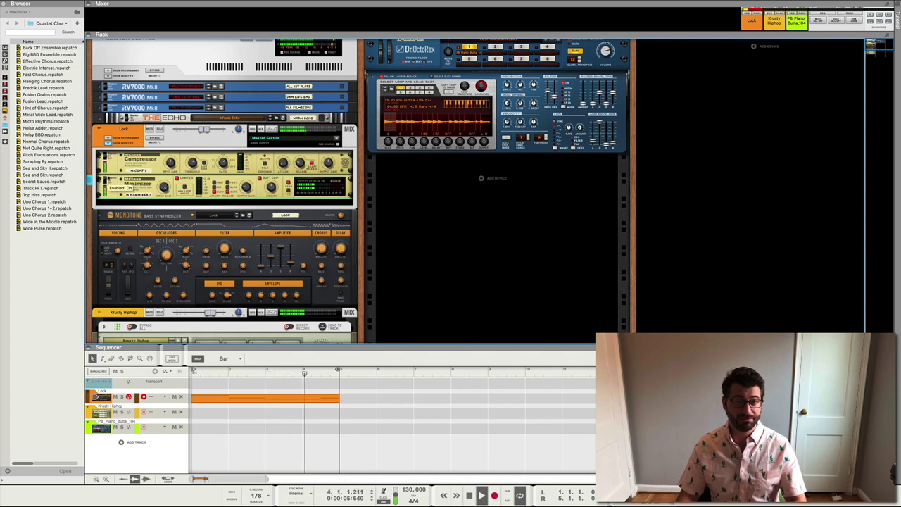
click(107, 183)
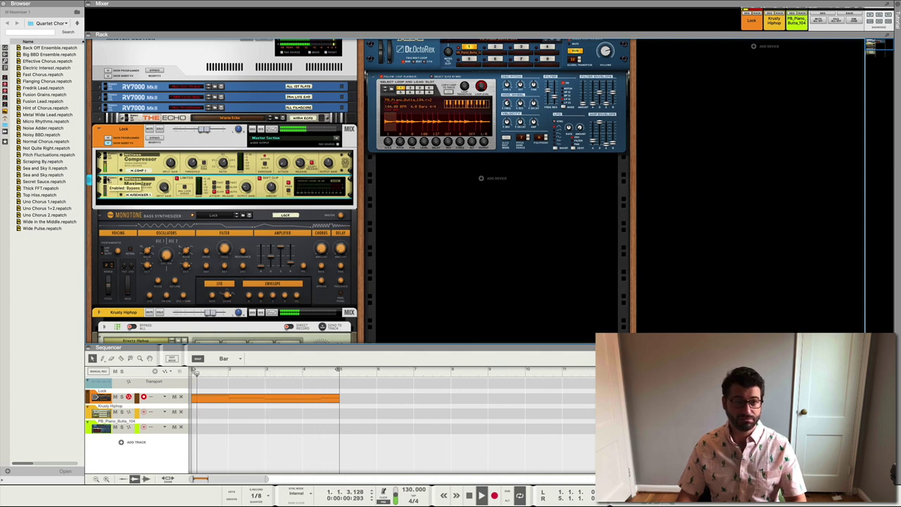
click(107, 183)
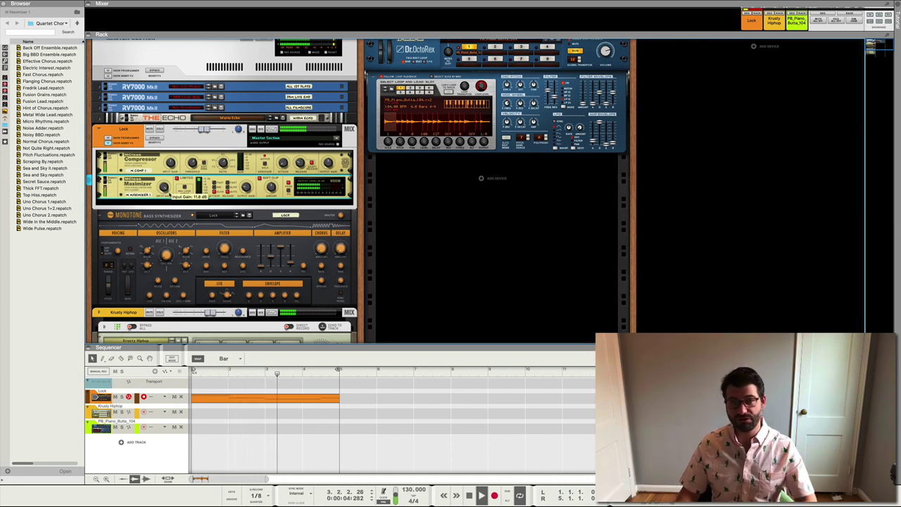
click(182, 202)
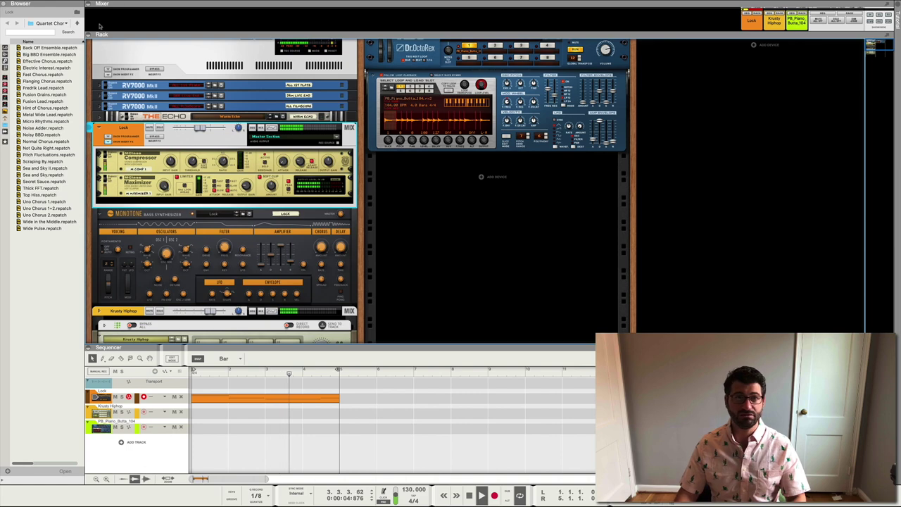
- Enlarge the mixer view and create a parallel channel from the Lock bass channel
drag(120, 33, 200, 190)
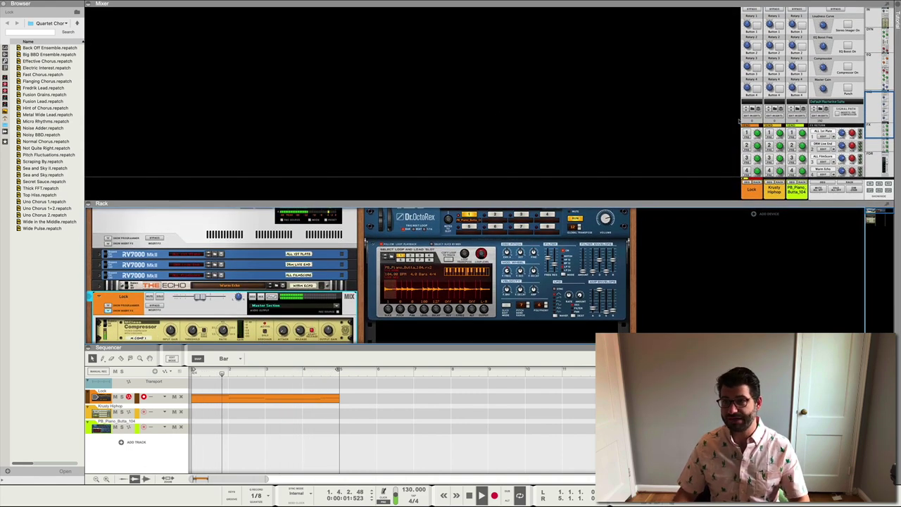
scroll(761, 124, down, 5)
scroll(761, 124, down, 4)
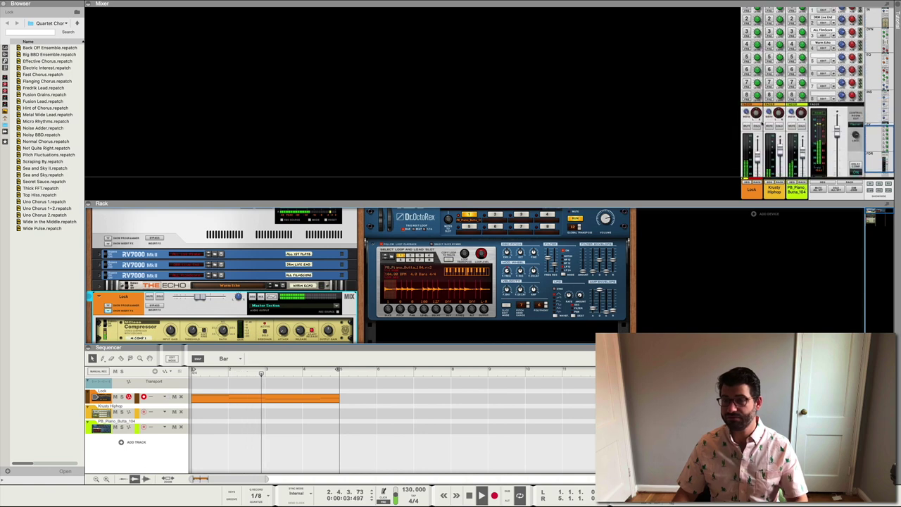
scroll(761, 127, down, 2)
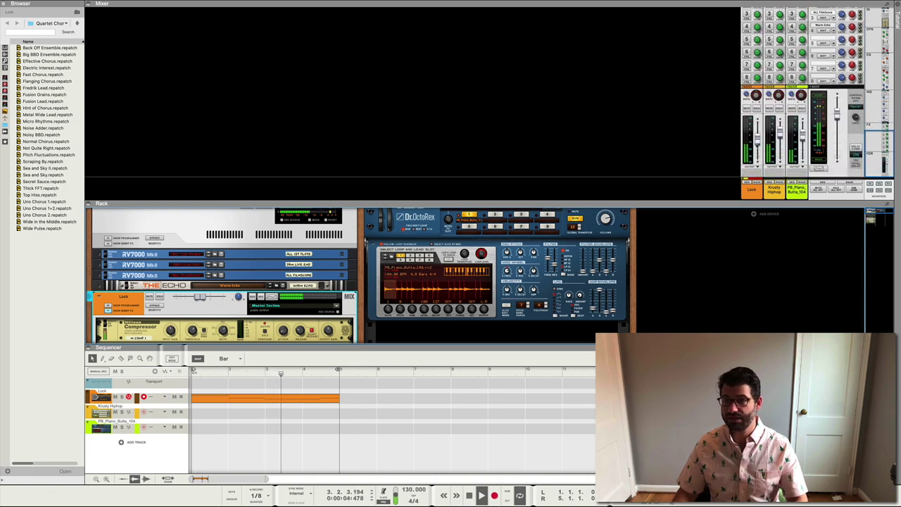
right_click(750, 190)
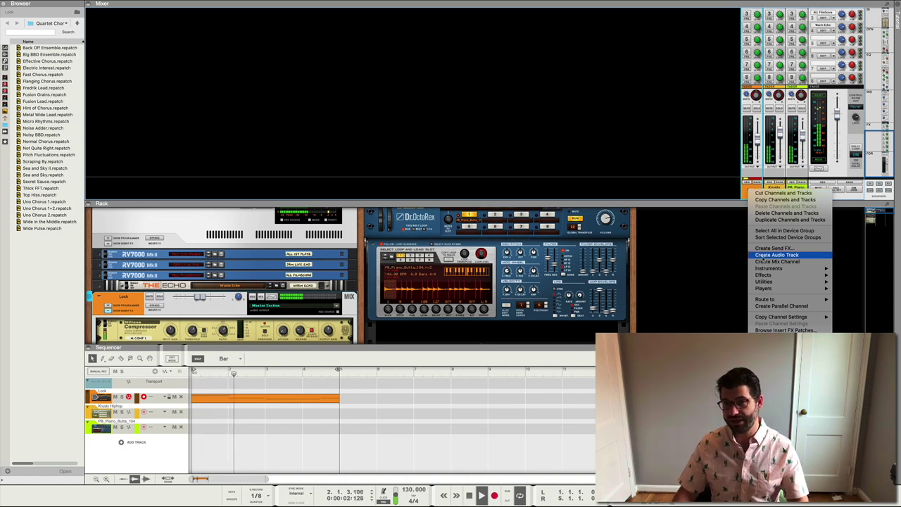
mouse_move(759, 275)
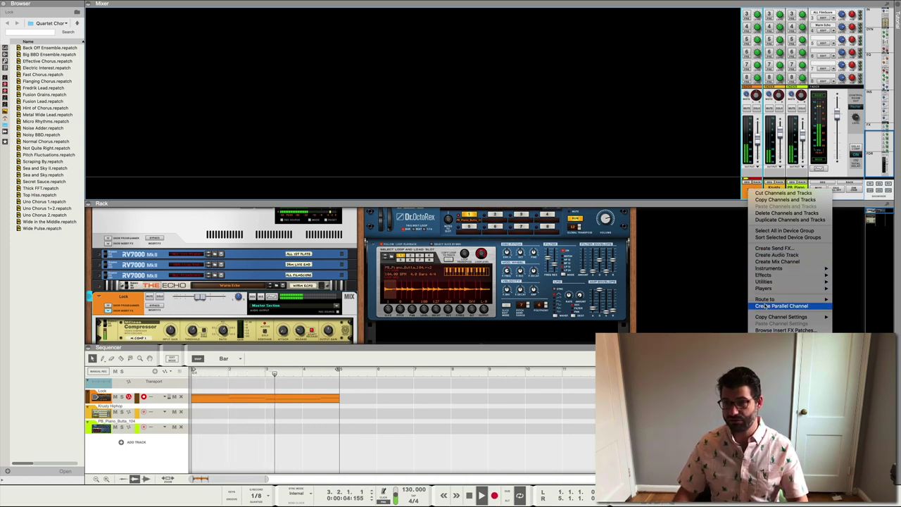
click(762, 304)
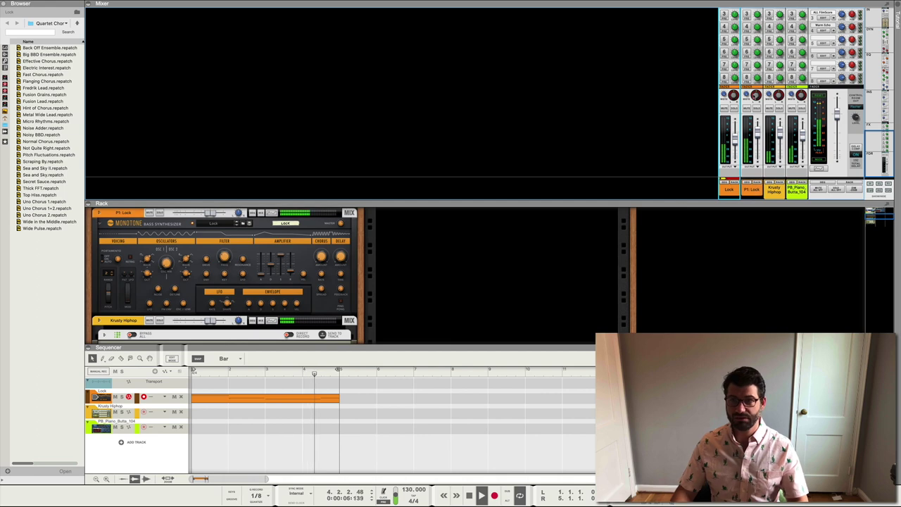
- Enable a high-pass filter at about 187 Hz on the P1: Lock channel in the Spectrum EQ
click(271, 213)
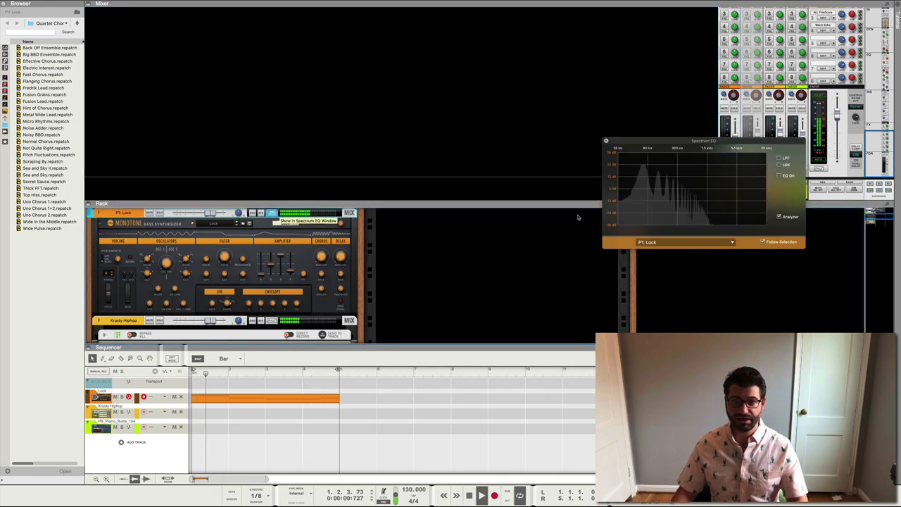
click(779, 164)
drag(664, 150, 667, 189)
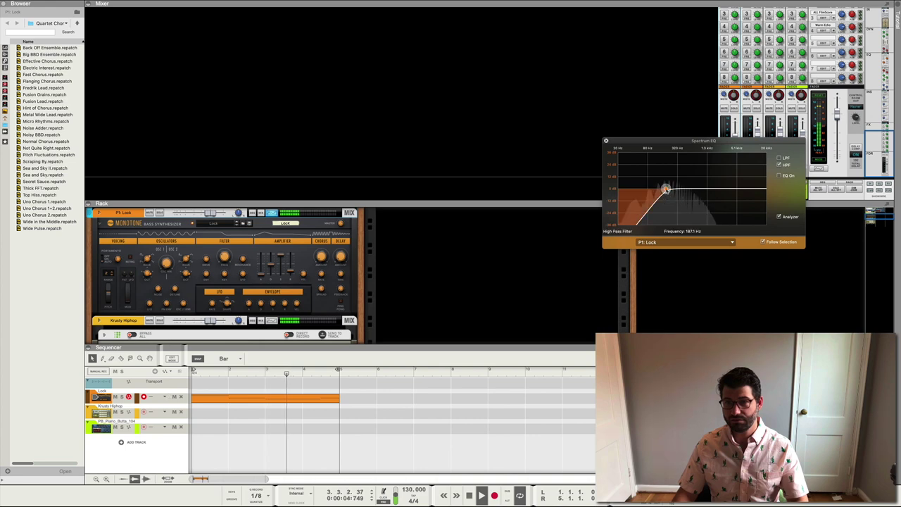
click(606, 140)
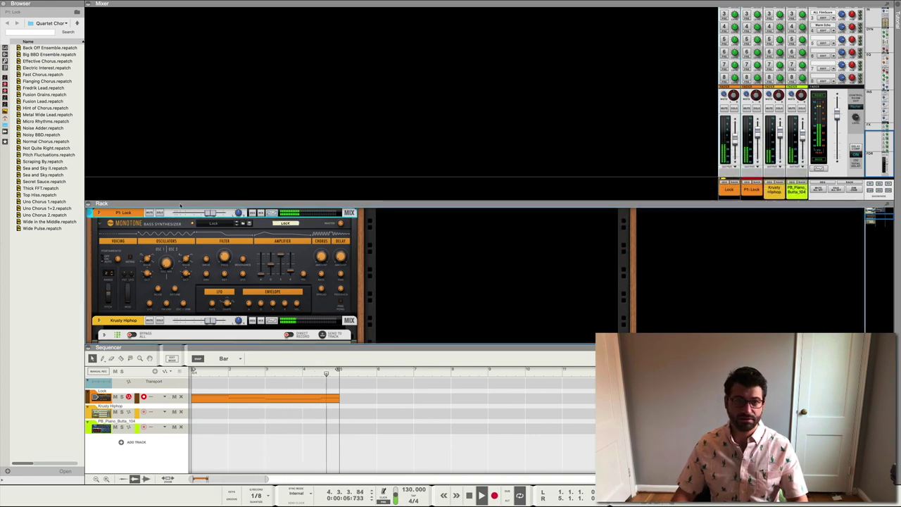
- Add a Scream 4 distortion unit to the P1: Lock channel's insert effects
click(99, 213)
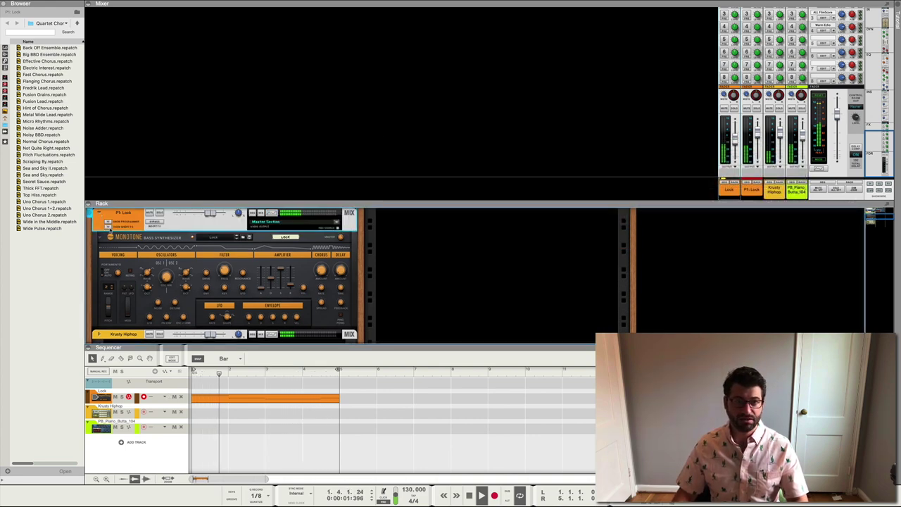
click(108, 226)
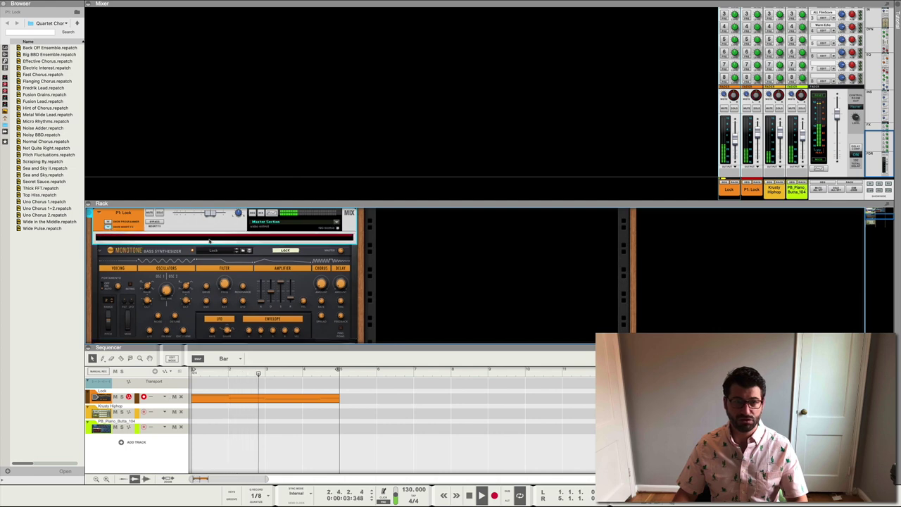
right_click(209, 240)
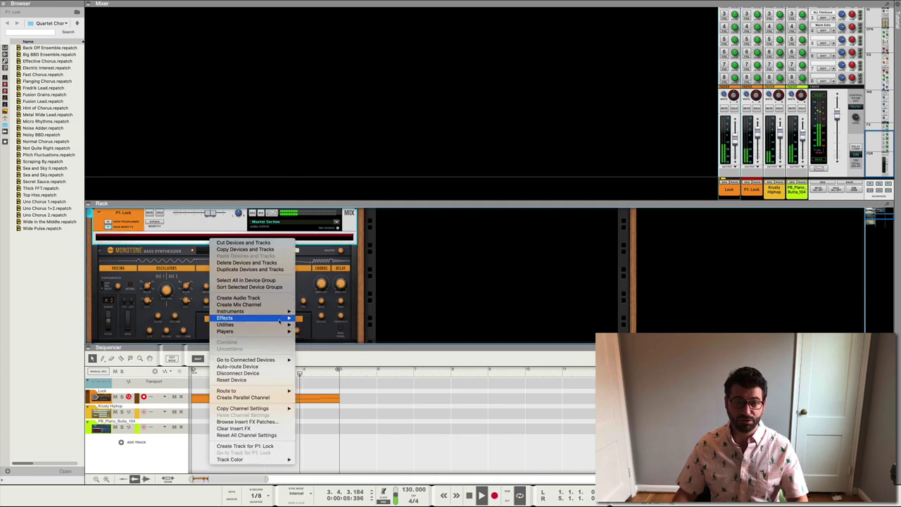
mouse_move(282, 319)
click(351, 330)
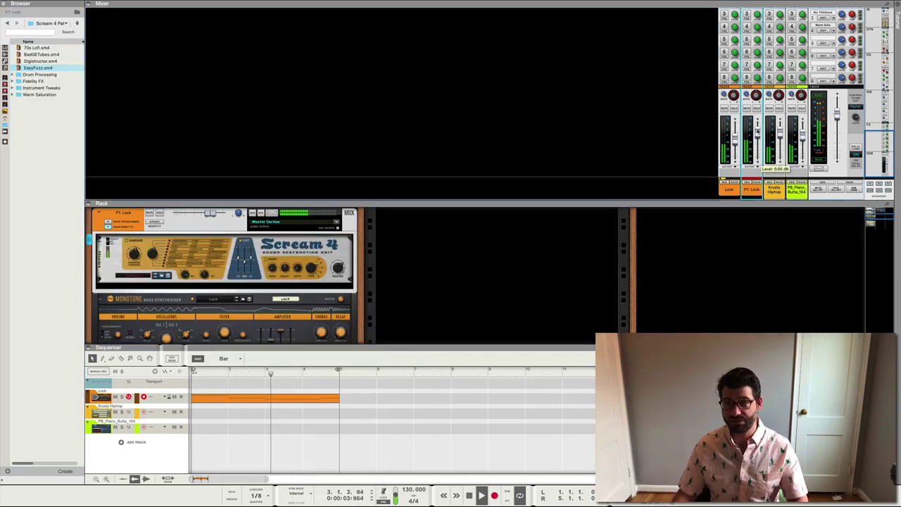
- Lower the P1: Lock channel's level well below 0 dB and fine-tune it to blend the distortion under the bass
drag(756, 130, 756, 163)
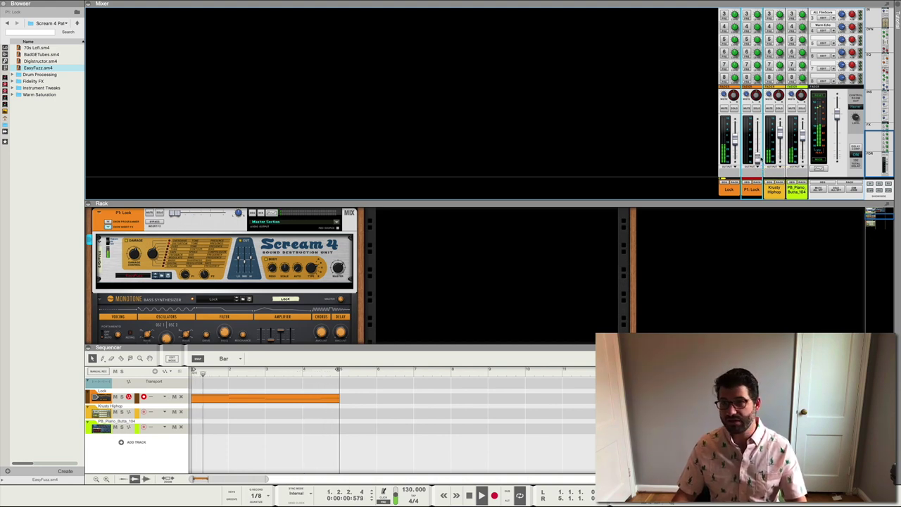
drag(757, 157, 756, 147)
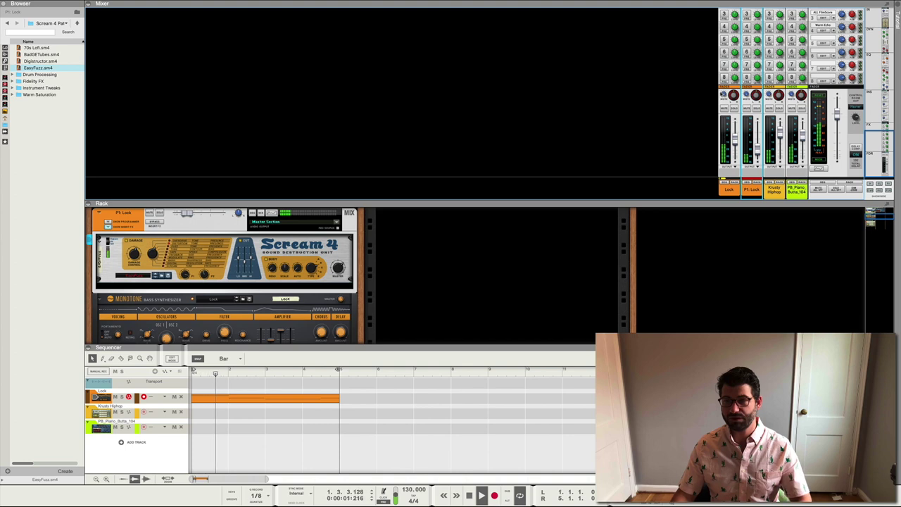
click(725, 95)
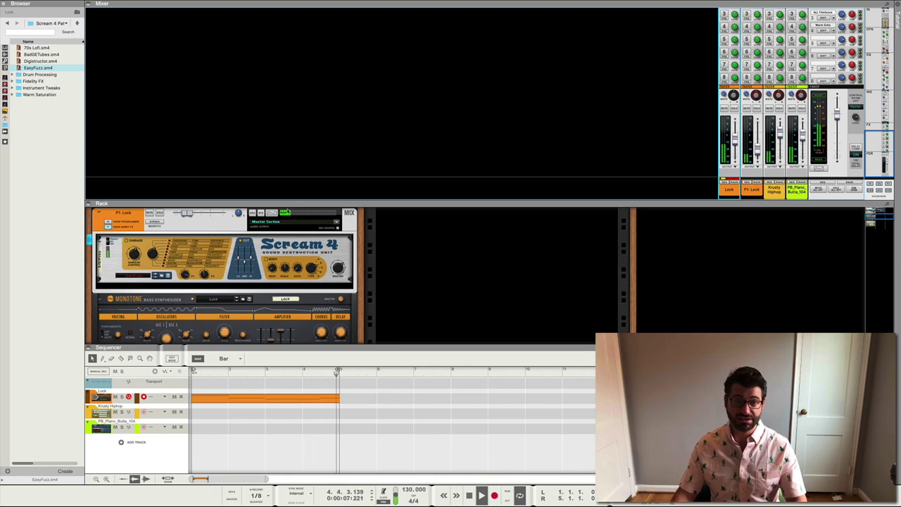
click(187, 211)
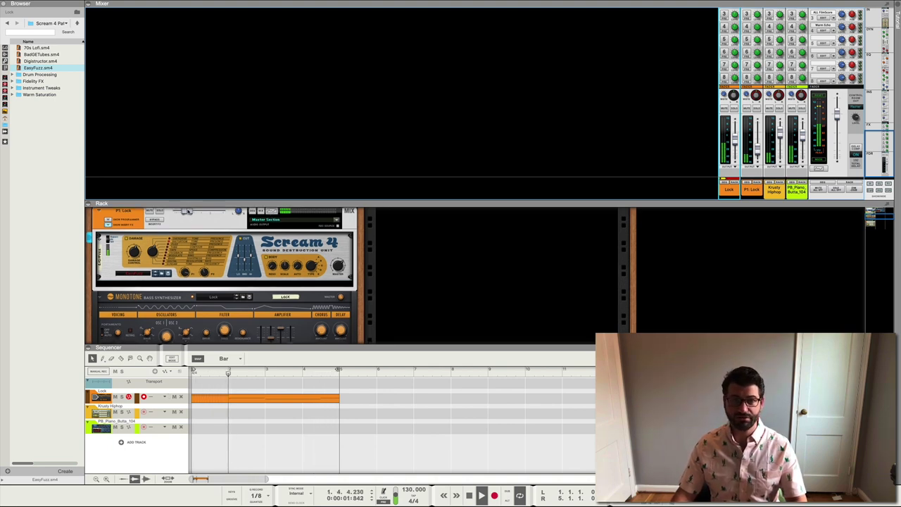
drag(188, 211, 190, 211)
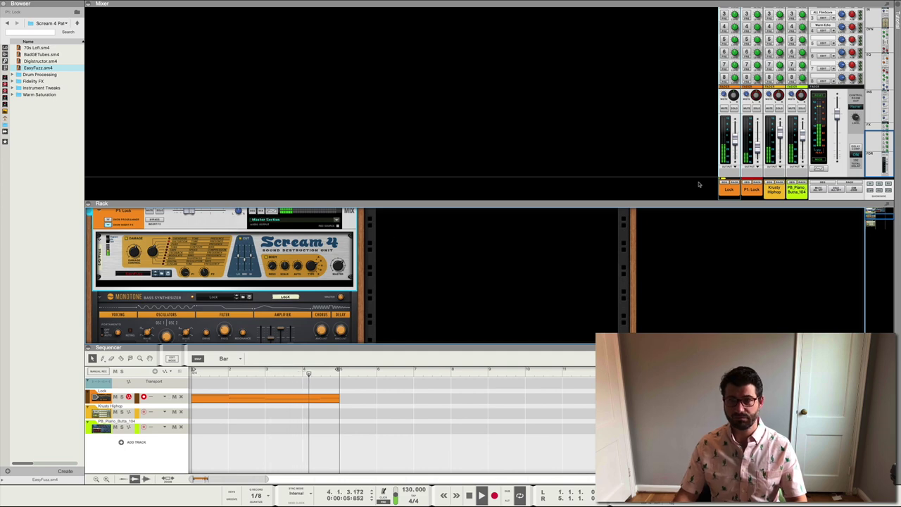
- Mute and unmute the P1: Lock channel during playback to compare the bass with and without the parallel distortion
click(747, 108)
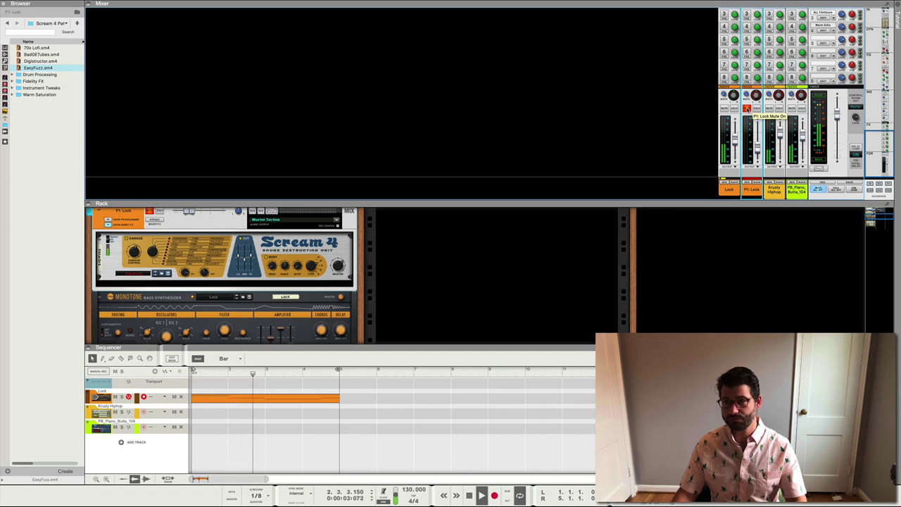
click(746, 108)
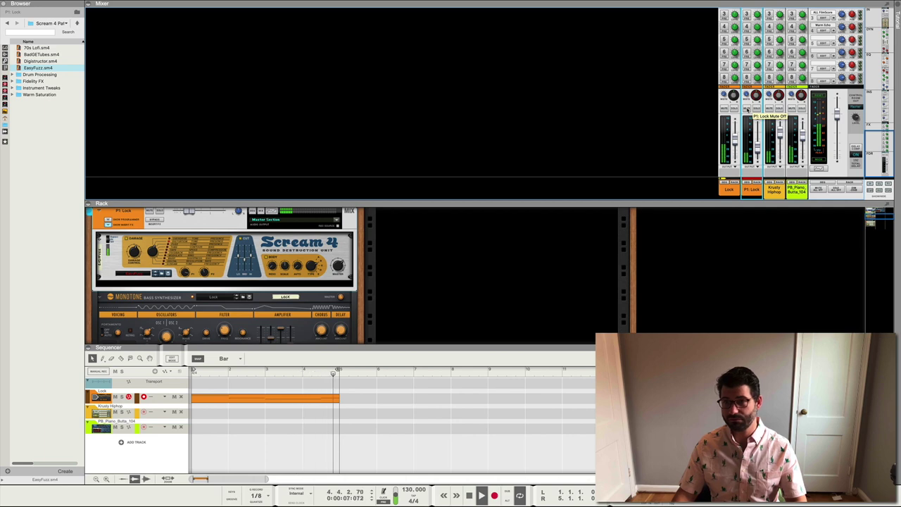
scroll(748, 110, up, 10)
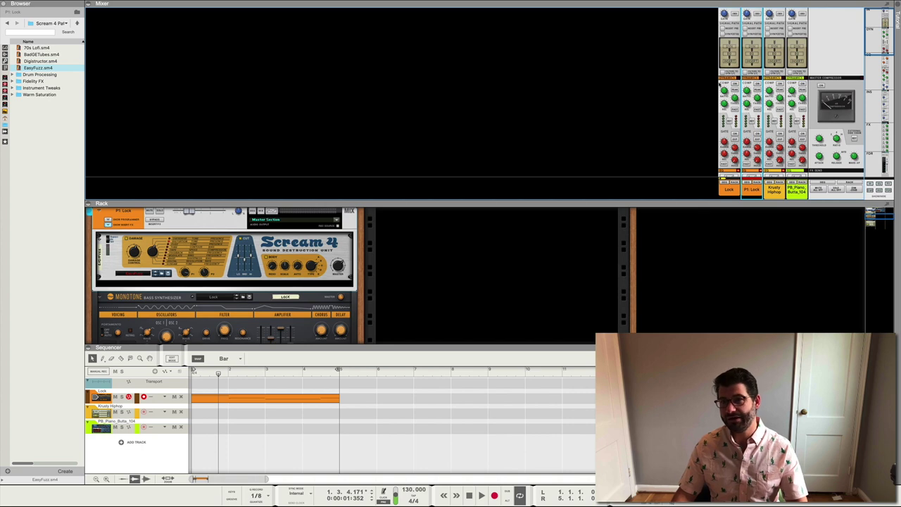
scroll(736, 84, down, 10)
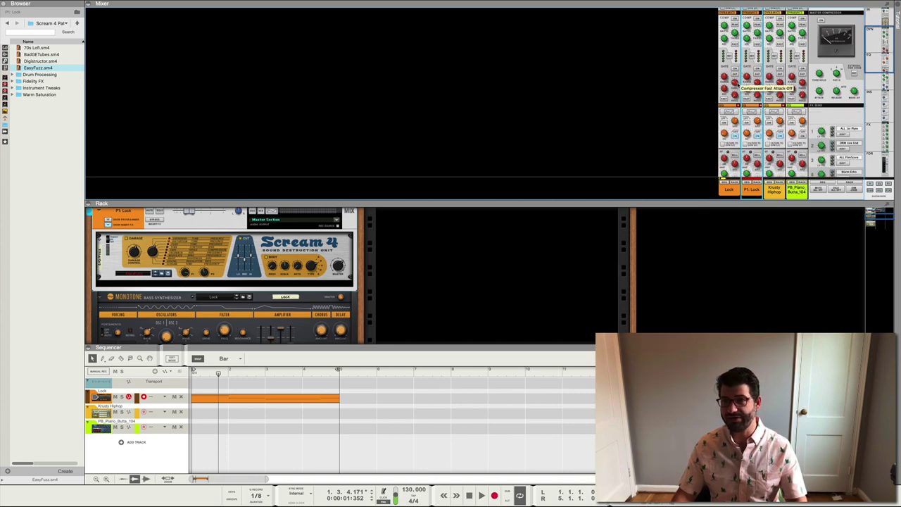